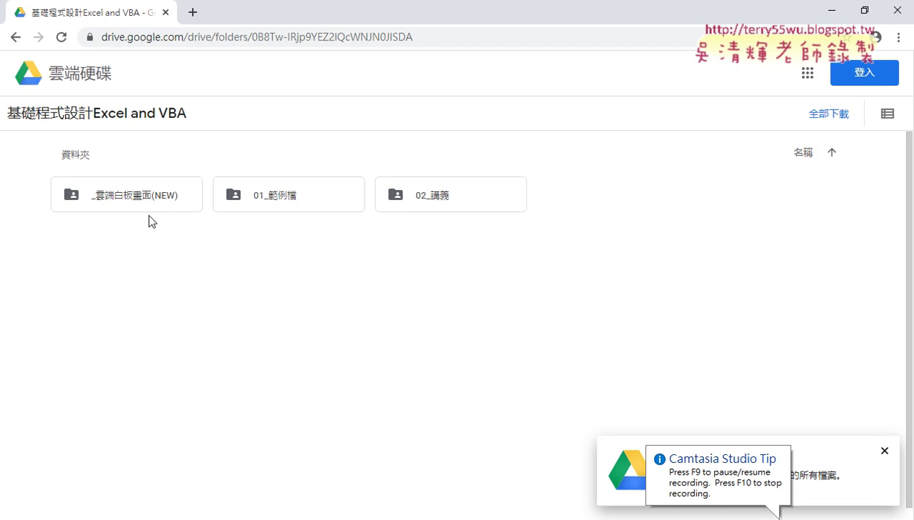
# Step: Open the _雲端白板畫面(NEW) folder, then its 05_檢視與參照函數 subfolder, and scroll through its files
pyautogui.click(135, 205)
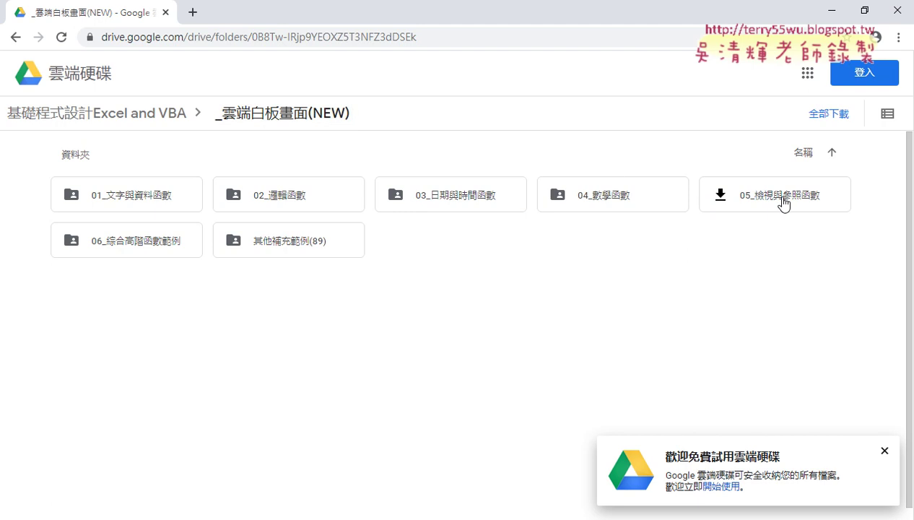
pyautogui.moveTo(775, 195)
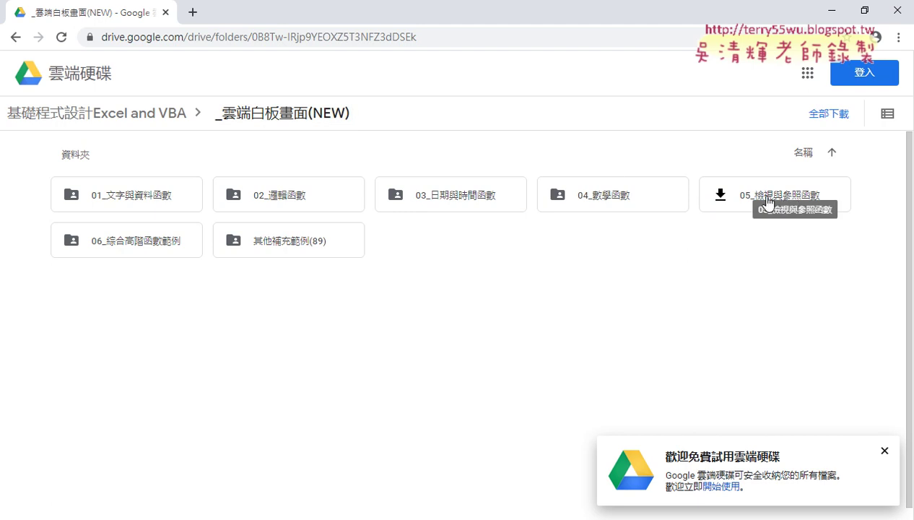
pyautogui.doubleClick(770, 202)
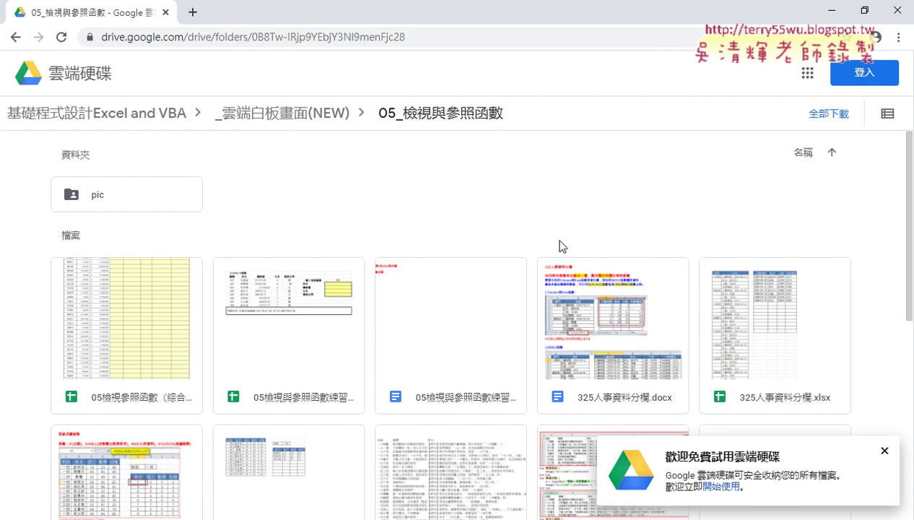
pyautogui.scroll(-3, 553, 246)
pyautogui.scroll(-2, 554, 250)
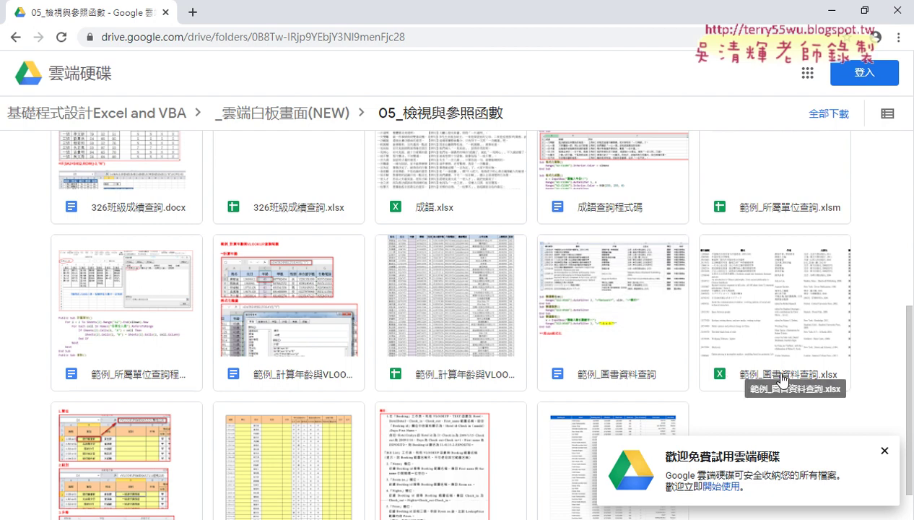
pyautogui.moveTo(775, 303)
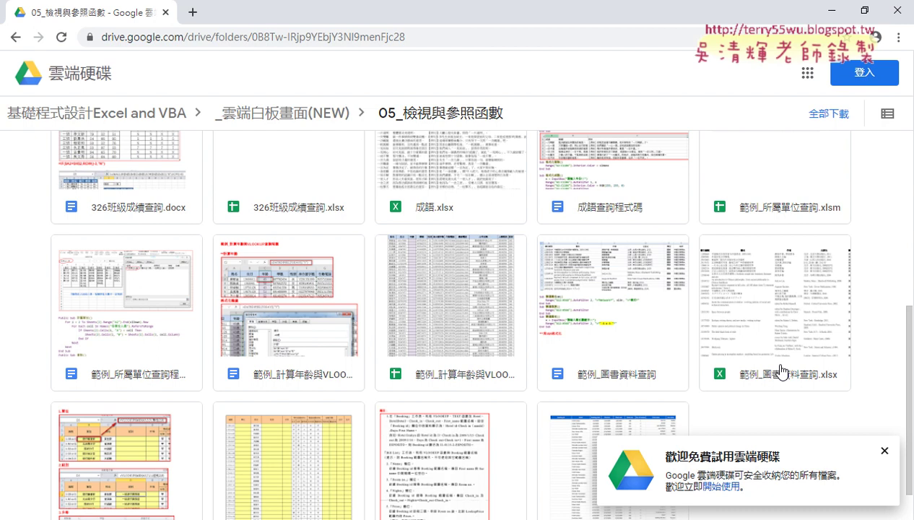
# Step: Download 範例_圖書資料查詢.xlsx from its Drive preview and open the downloaded copy in Excel
pyautogui.doubleClick(782, 370)
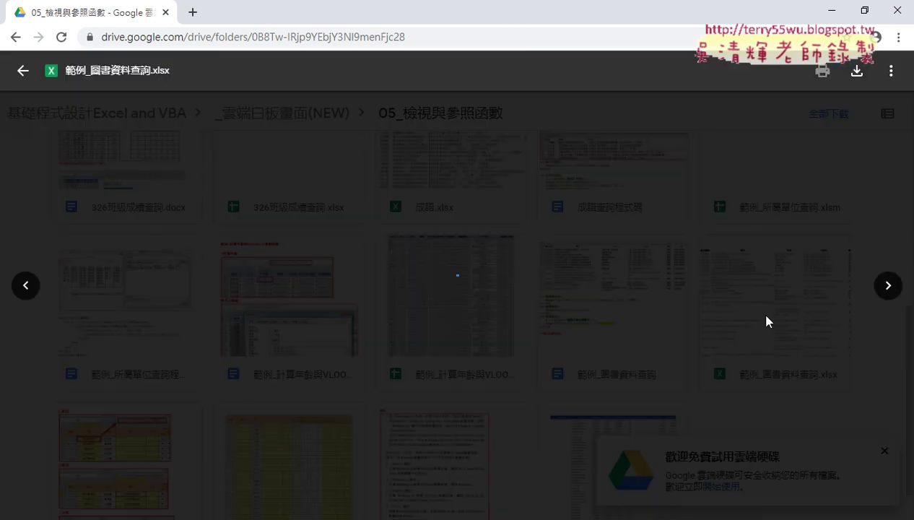
pyautogui.click(858, 72)
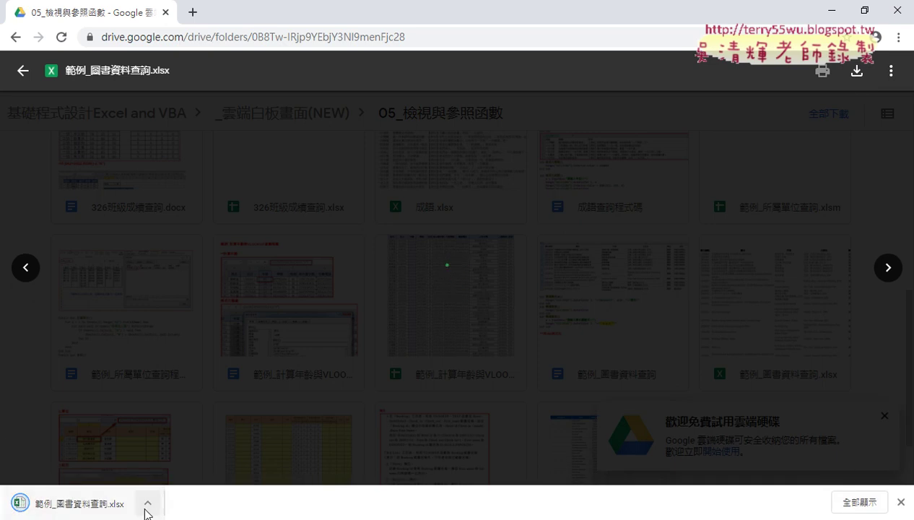
pyautogui.click(147, 504)
pyautogui.click(178, 416)
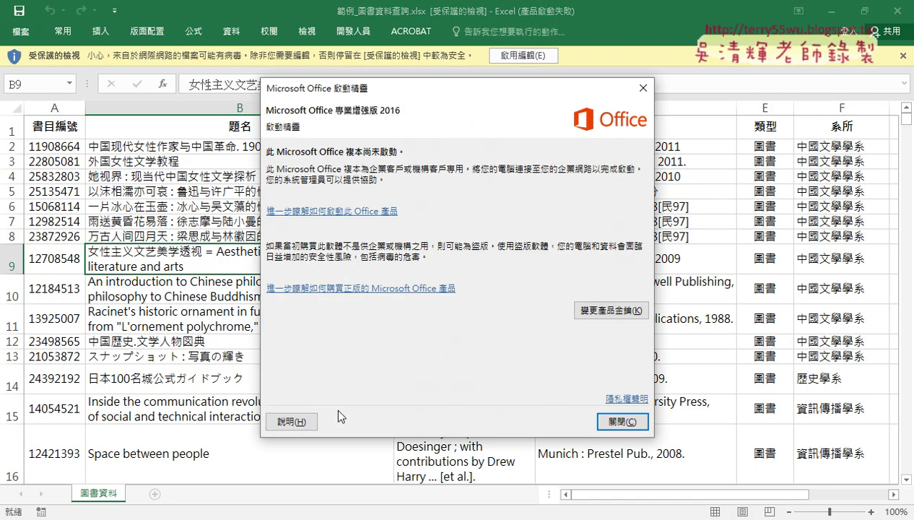
# Step: Close the activation notice, enable editing, and zoom the sheet out to 80%
pyautogui.click(611, 422)
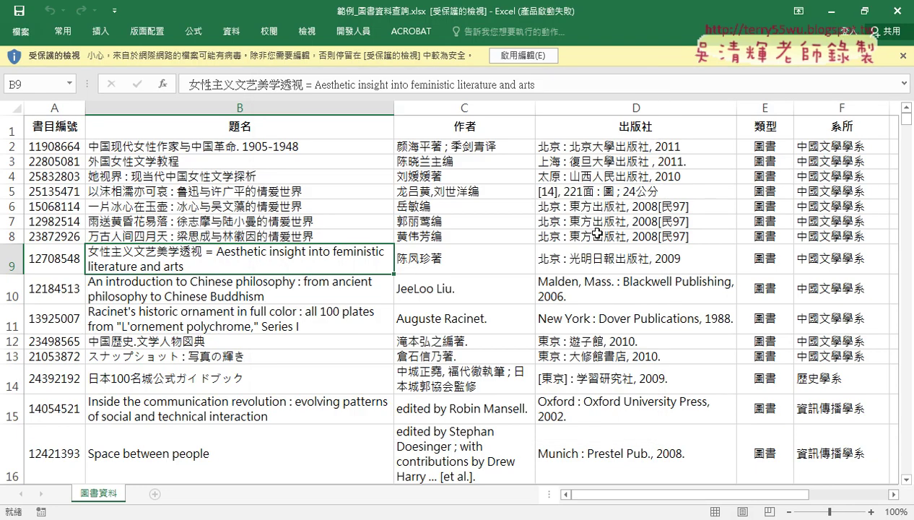
pyautogui.click(528, 55)
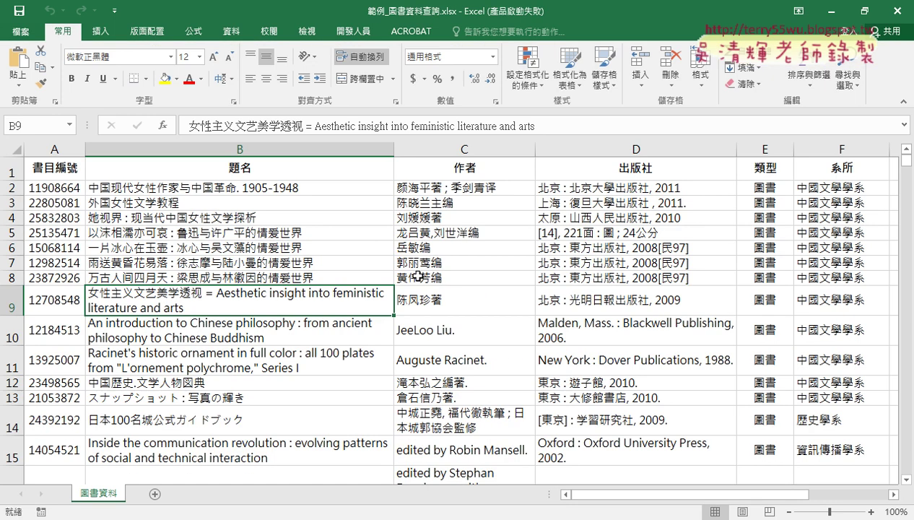
pyautogui.click(789, 512)
pyautogui.click(790, 512)
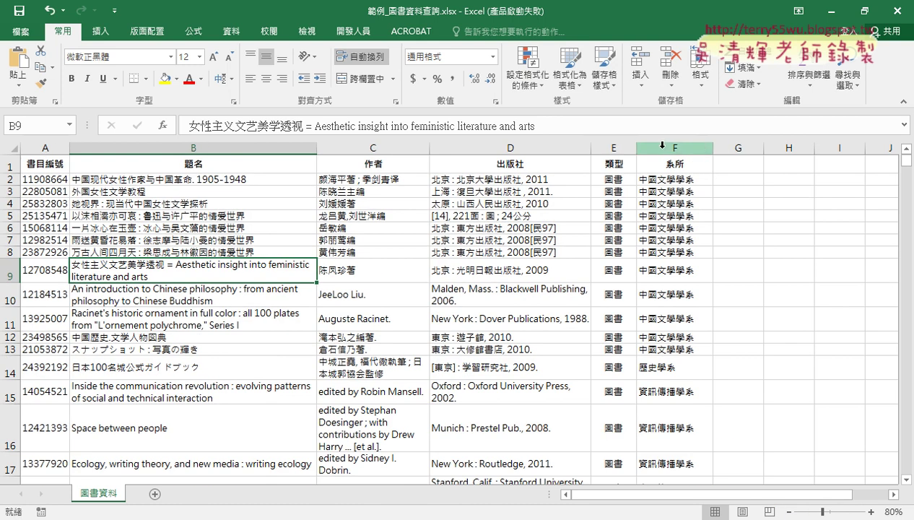
pyautogui.moveTo(675, 148); pyautogui.dragTo(105, 106)
pyautogui.click(183, 227)
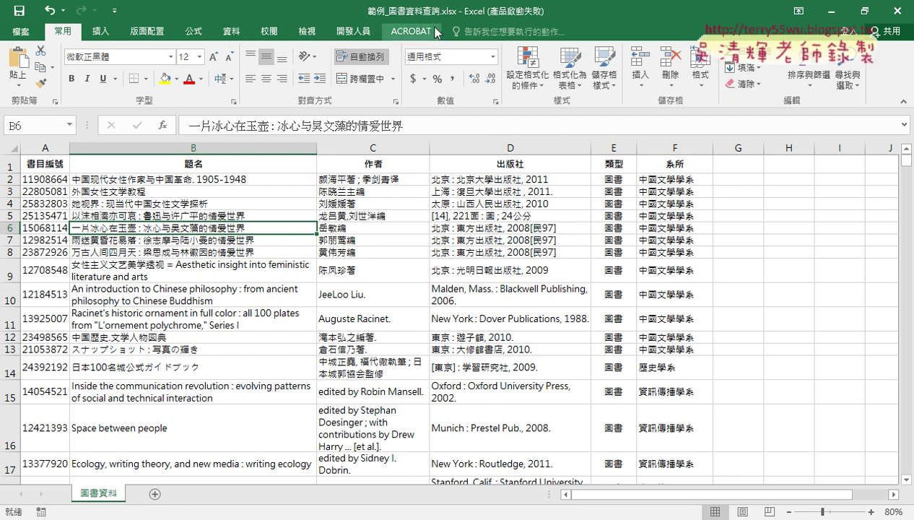
# Step: Select the 題名 column and highlight the word 女性 in the first book title
pyautogui.click(120, 166)
pyautogui.hotkey('ctrl', 'shift', 'Down')
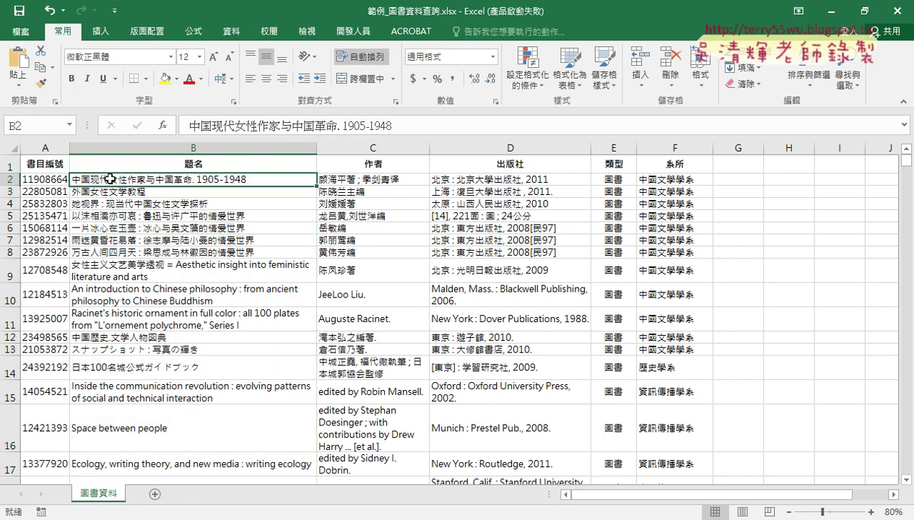
pyautogui.doubleClick(110, 179)
pyautogui.moveTo(109, 178); pyautogui.dragTo(129, 178)
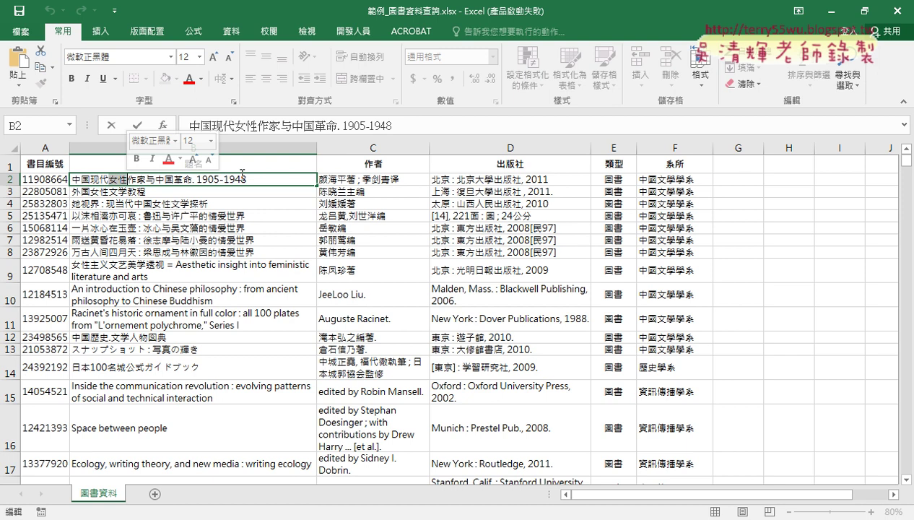
# Step: Highlight the 作者 through 系所 columns and the full A–F range, then go to 資料
pyautogui.click(357, 148)
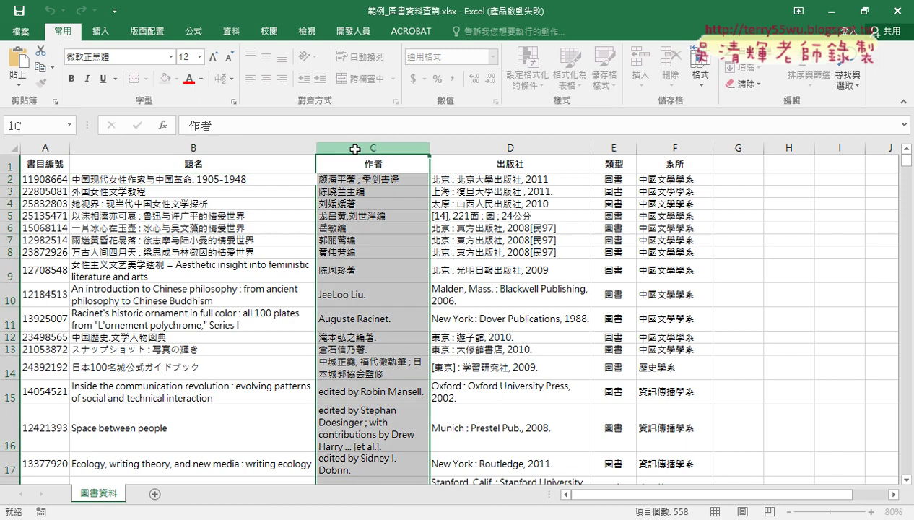
pyautogui.click(506, 148)
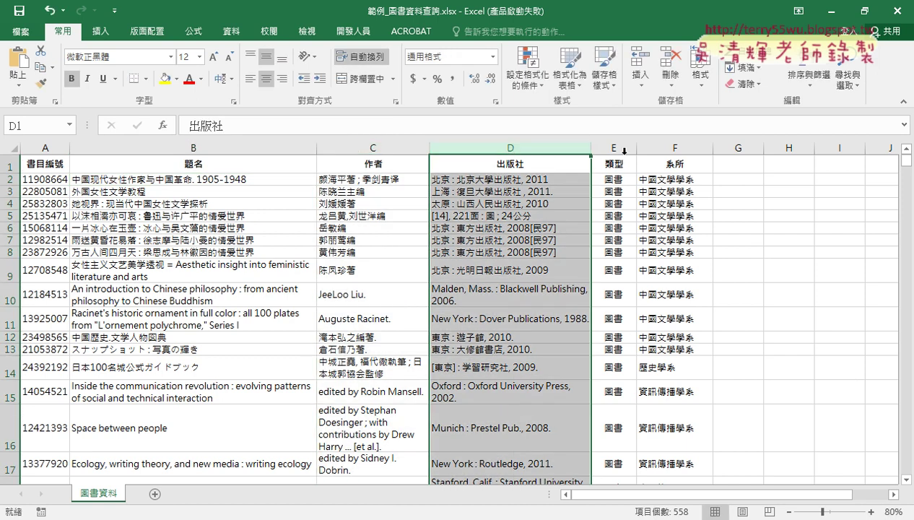
pyautogui.click(623, 148)
pyautogui.click(675, 148)
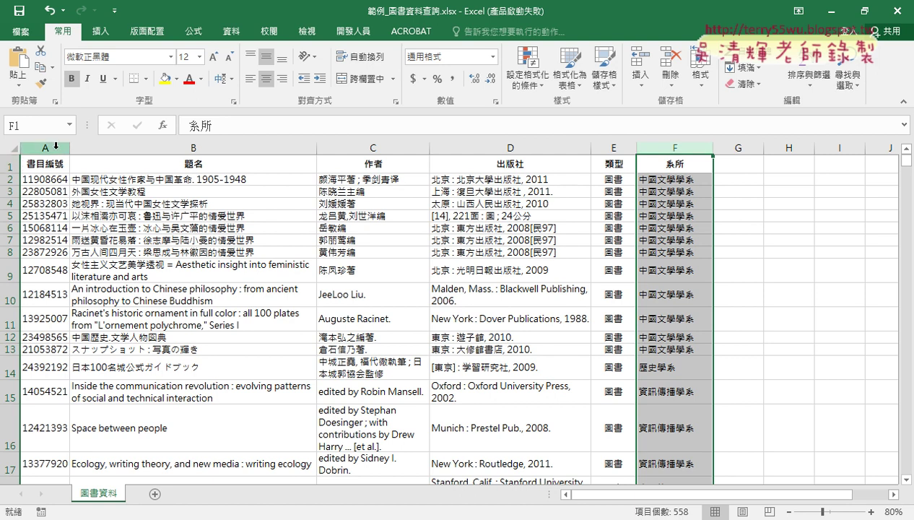
pyautogui.moveTo(46, 148); pyautogui.dragTo(675, 167)
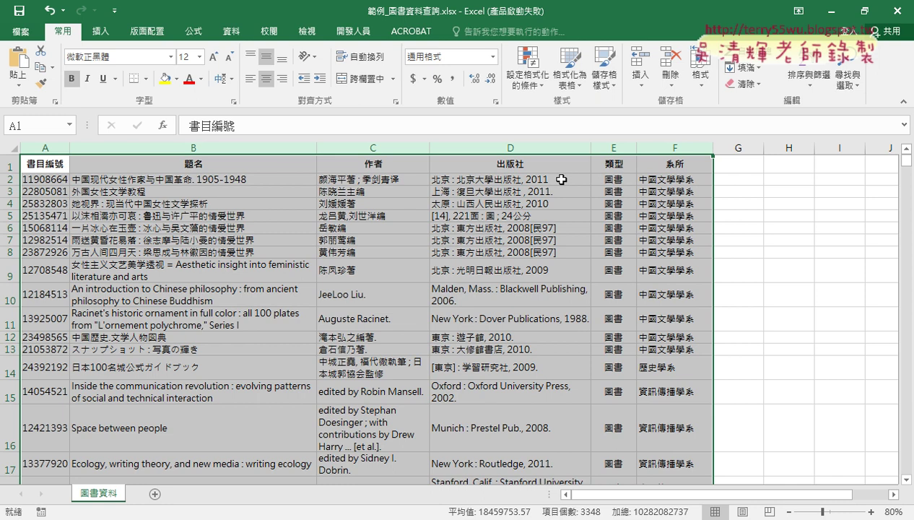
pyautogui.click(205, 161)
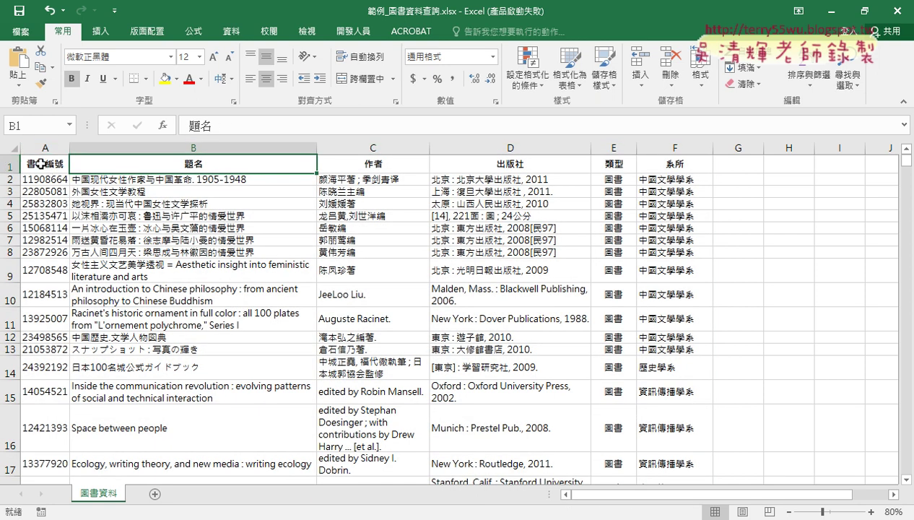
pyautogui.click(42, 166)
pyautogui.click(119, 165)
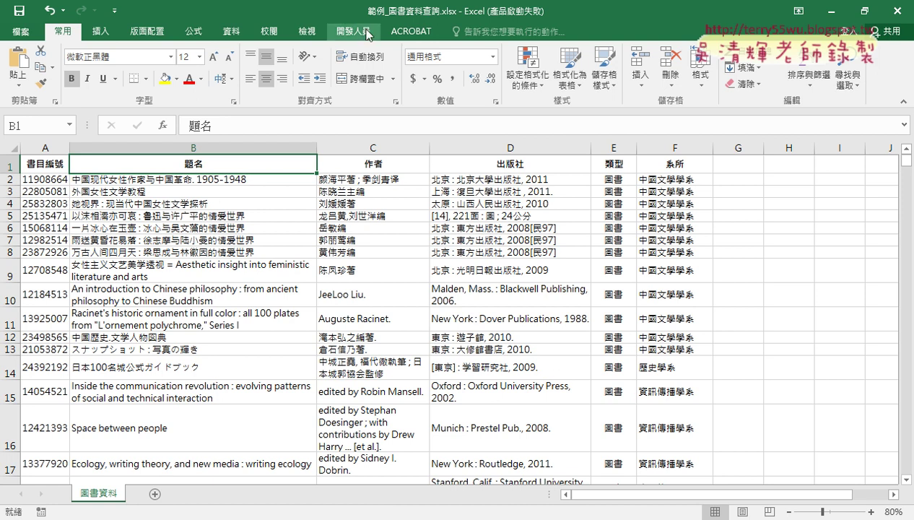
pyautogui.click(232, 34)
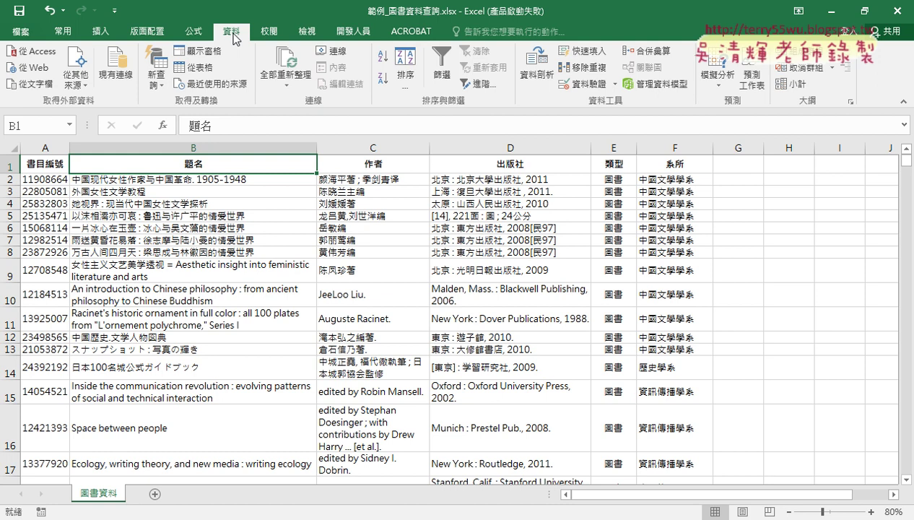
pyautogui.click(444, 78)
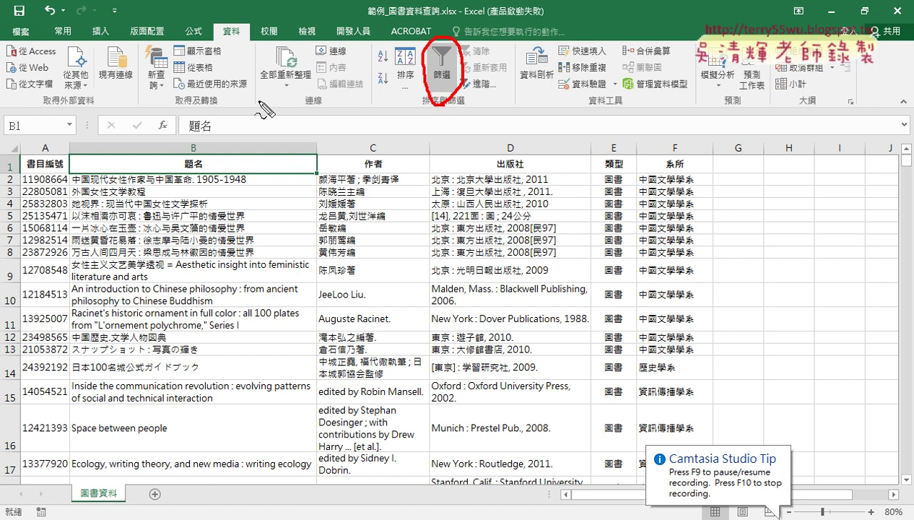
pyautogui.click(448, 77)
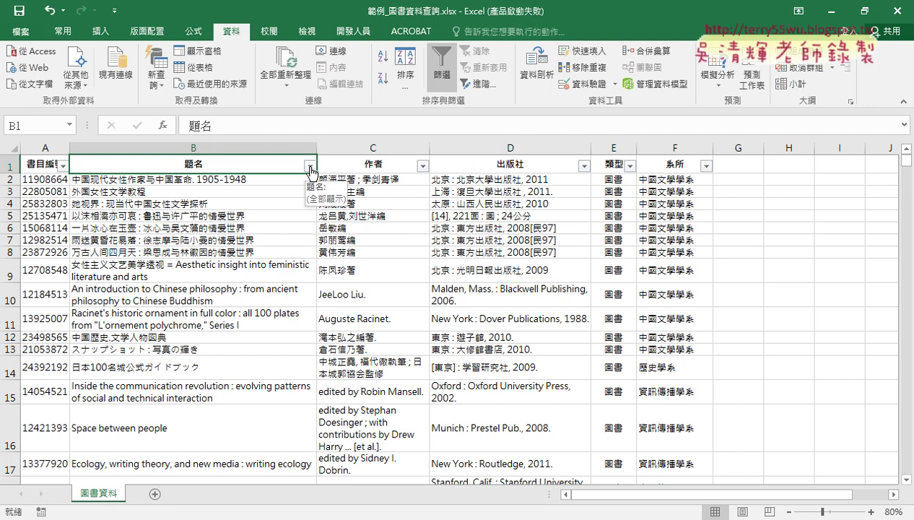
pyautogui.click(310, 166)
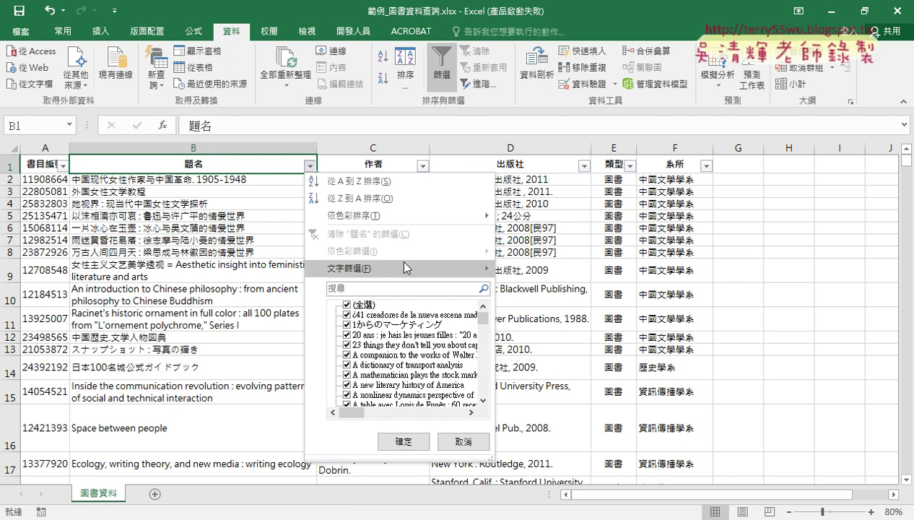
pyautogui.moveTo(400, 268)
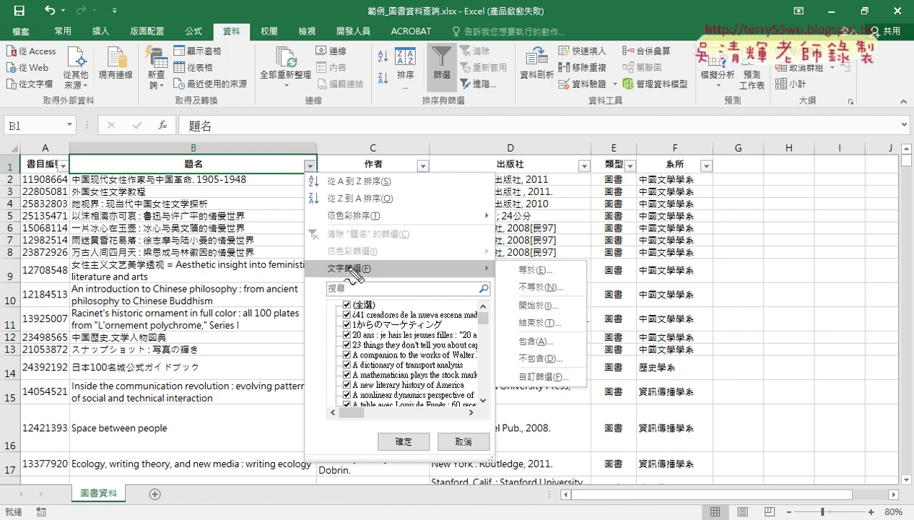
pyautogui.moveTo(356, 284); pyautogui.dragTo(357, 286)
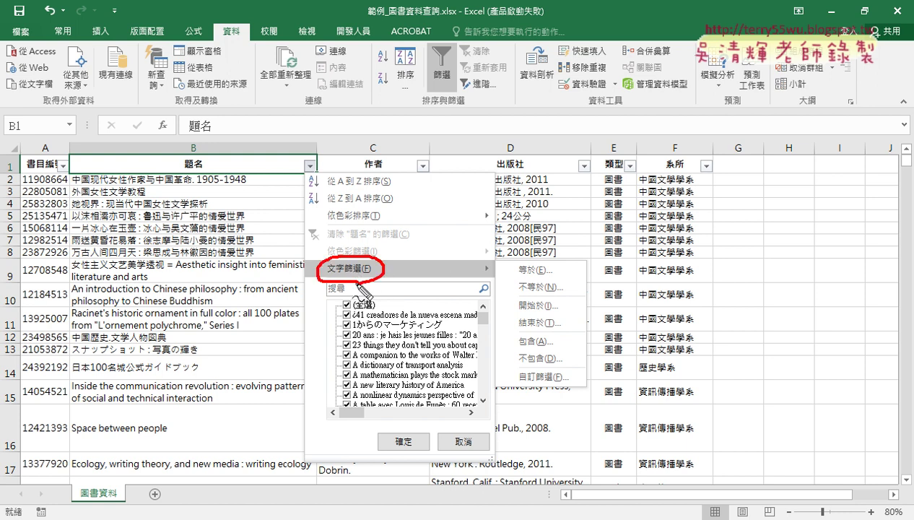
pyautogui.moveTo(527, 399); pyautogui.dragTo(594, 375)
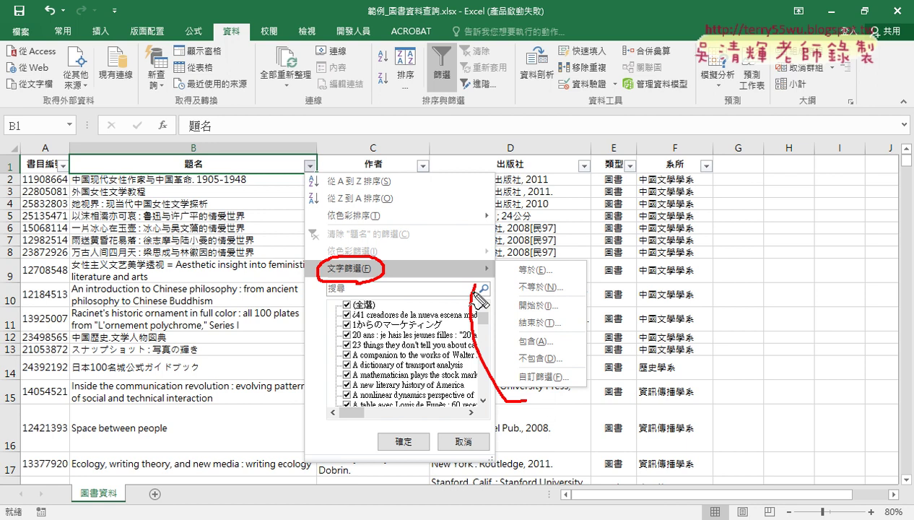
pyautogui.moveTo(518, 275); pyautogui.dragTo(552, 275)
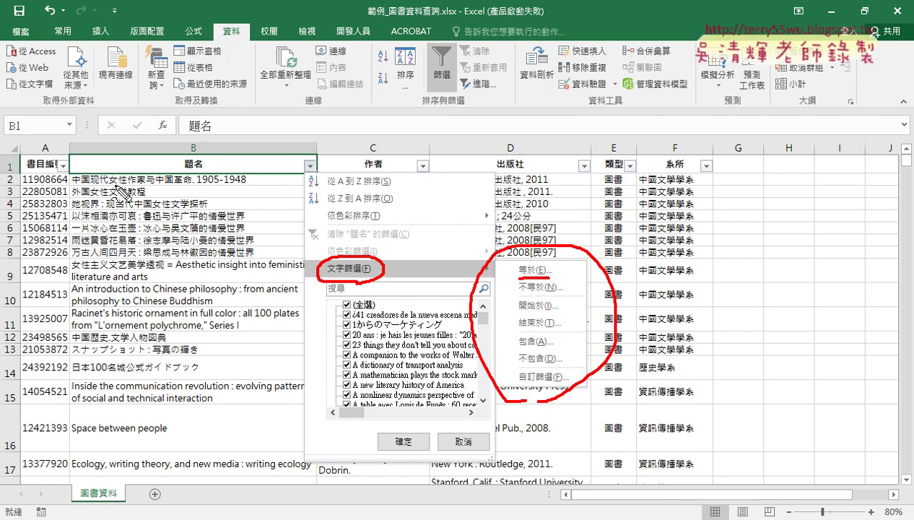
pyautogui.moveTo(110, 186); pyautogui.dragTo(127, 184)
pyautogui.moveTo(508, 348); pyautogui.dragTo(538, 359)
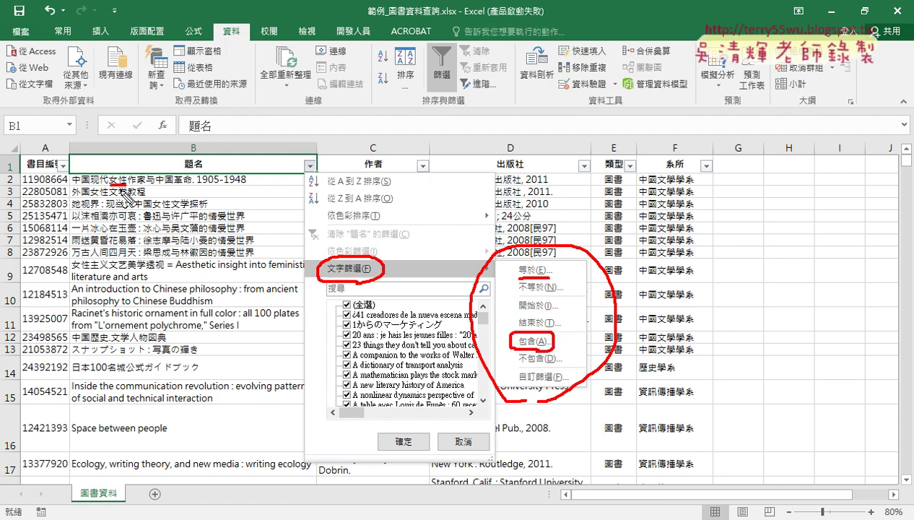
pyautogui.moveTo(116, 186); pyautogui.dragTo(499, 345)
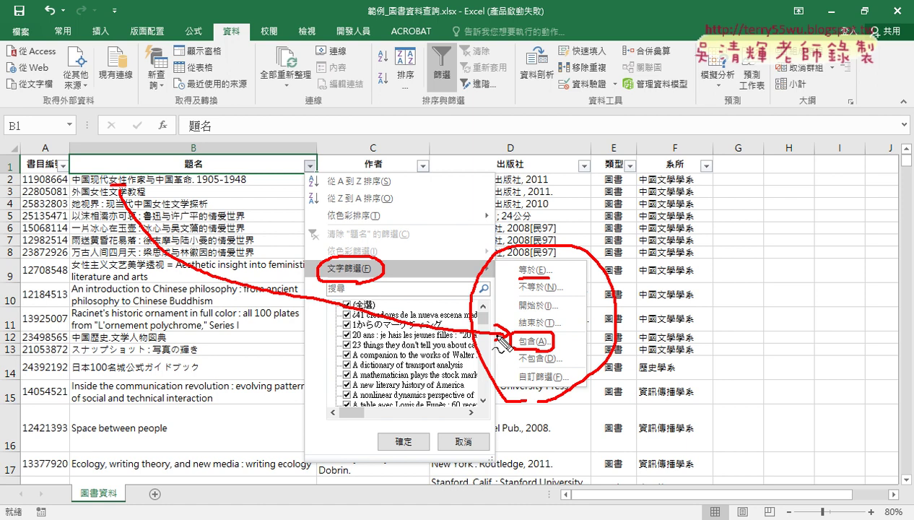
pyautogui.moveTo(462, 93); pyautogui.dragTo(468, 63)
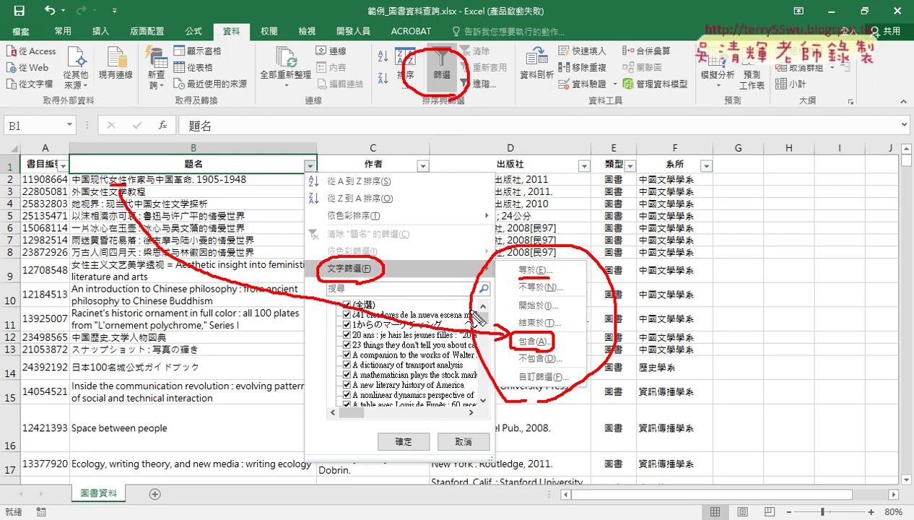
pyautogui.press('Escape')
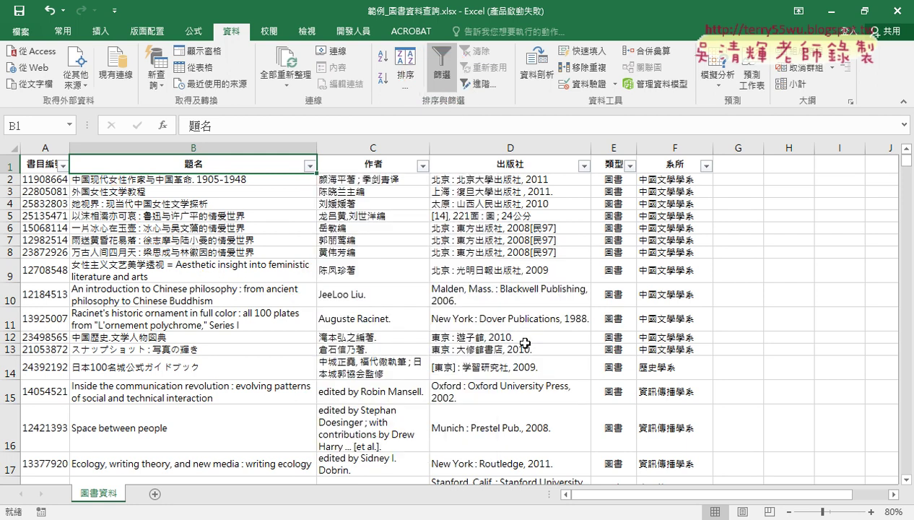
# Step: Apply a 題名 text filter that contains 女性, leaving 4 of 557 records
pyautogui.click(309, 165)
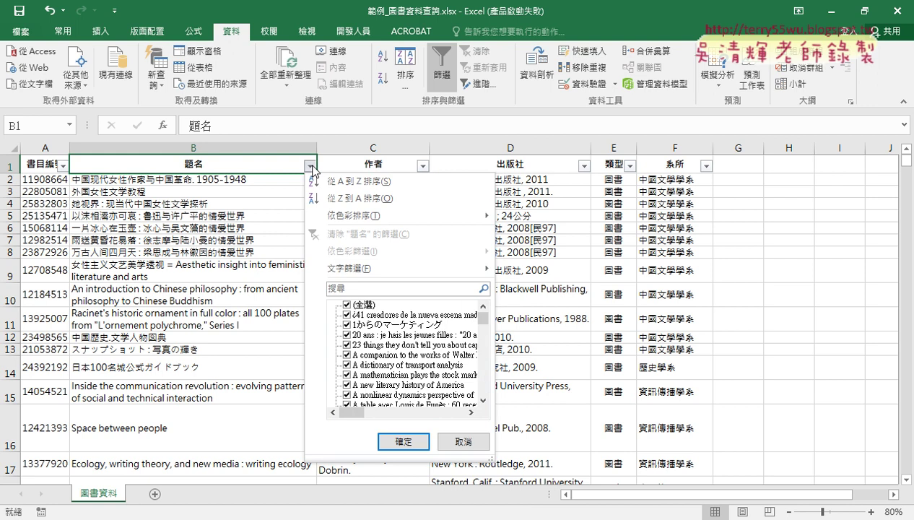
pyautogui.moveTo(376, 268)
pyautogui.click(520, 338)
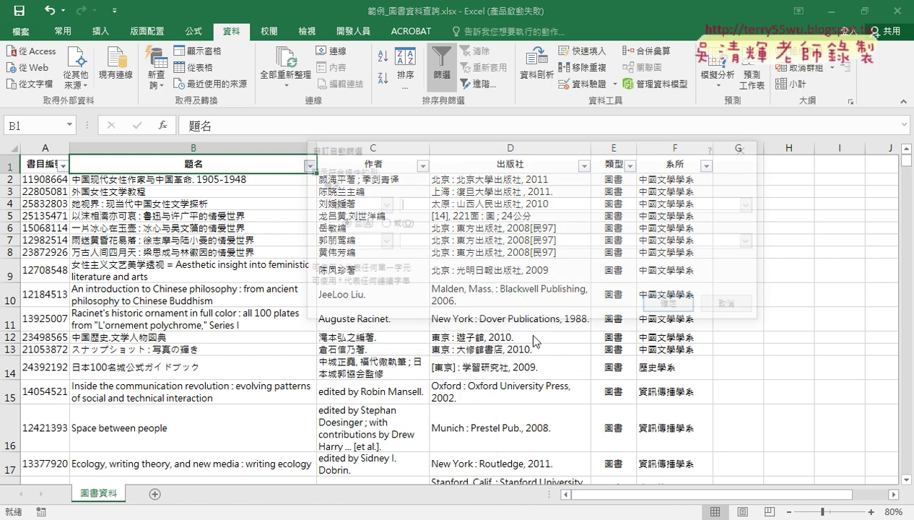
pyautogui.click(399, 205)
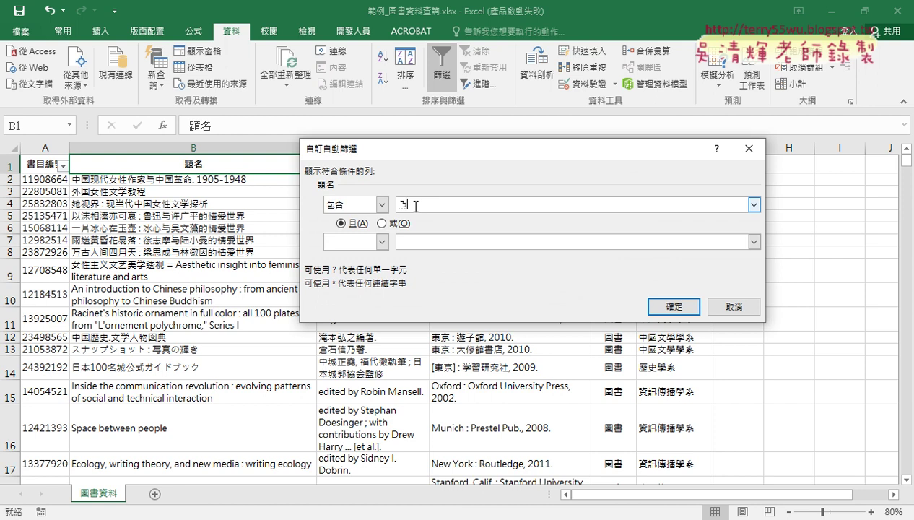
pyautogui.write('女')
pyautogui.write('性')
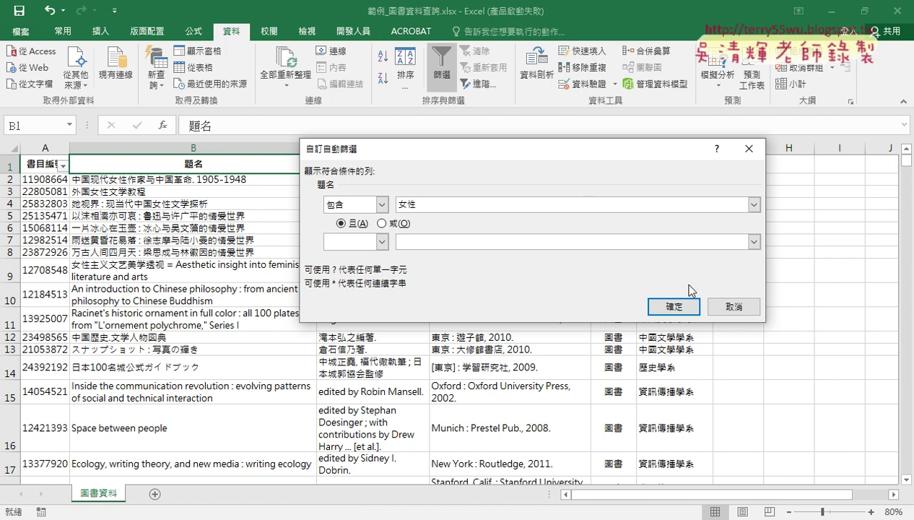
pyautogui.moveTo(628, 152); pyautogui.dragTo(676, 154)
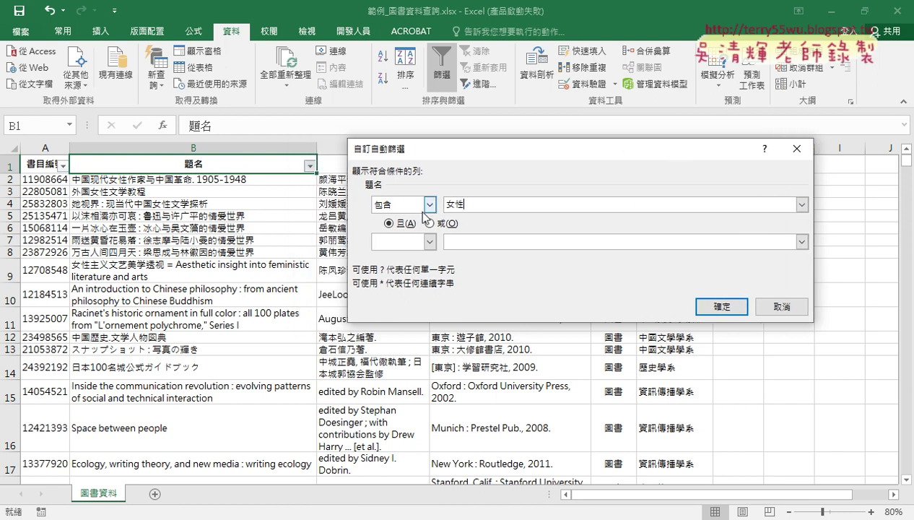
pyautogui.click(734, 310)
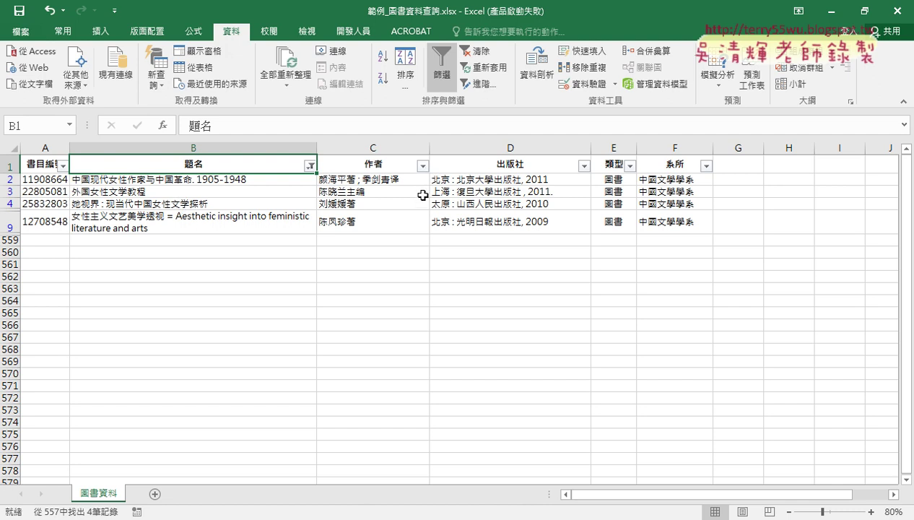
# Step: Turn AutoFilter off so all 557 books show again
pyautogui.click(423, 166)
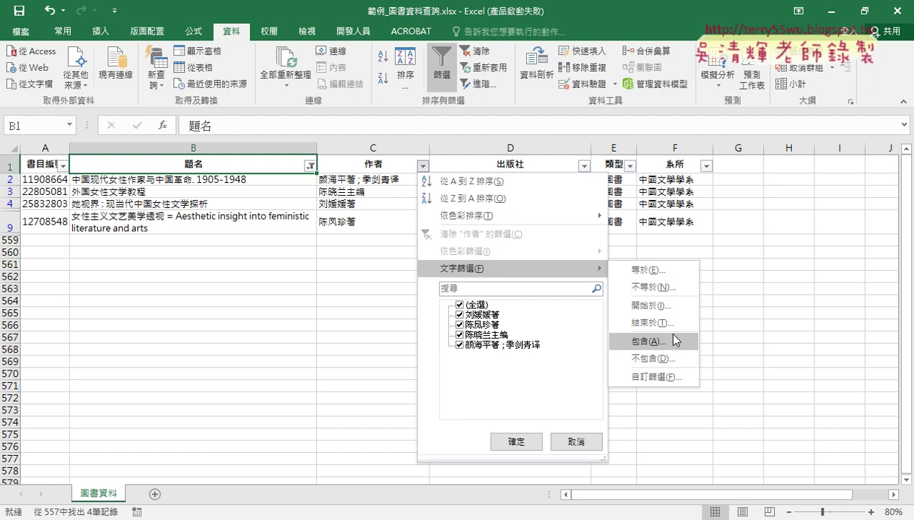
pyautogui.click(440, 76)
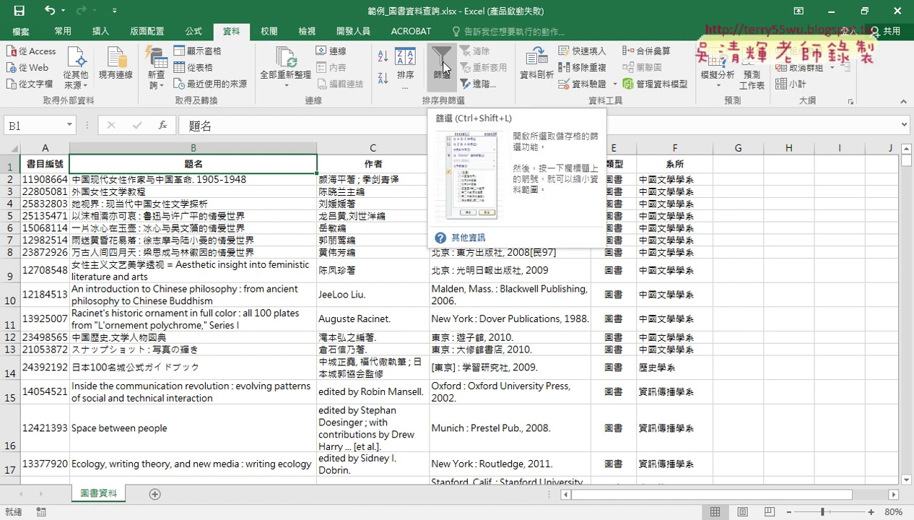
# Step: Re-enable AutoFilter, check the 作者 and 出版社 dropdowns, then select the 書目編號 column
pyautogui.click(442, 69)
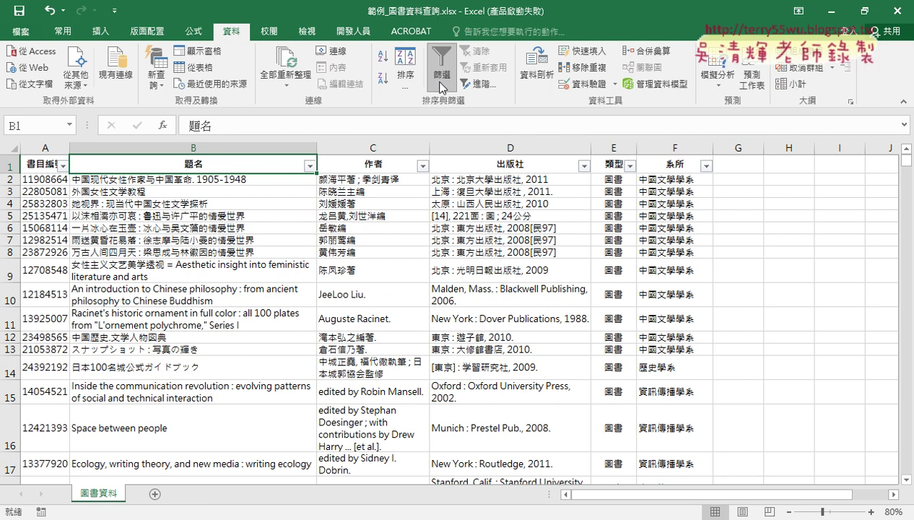
pyautogui.click(422, 165)
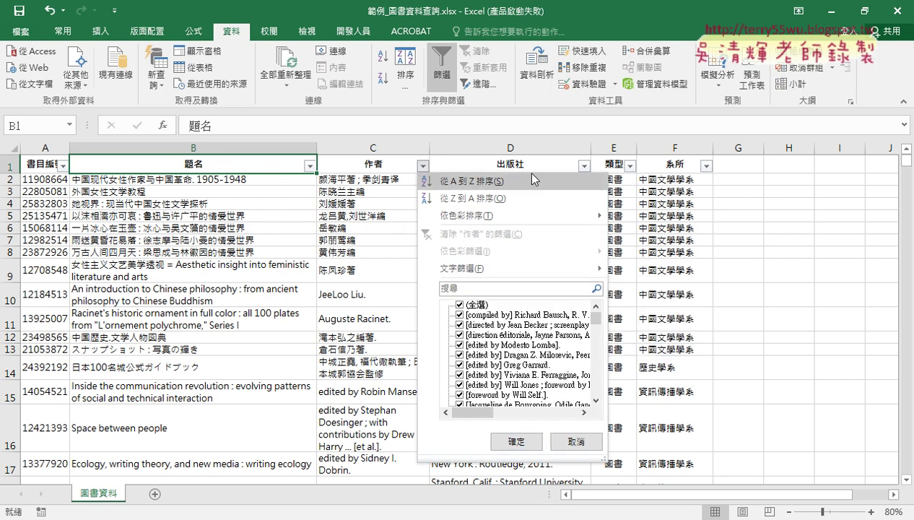
pyautogui.click(585, 166)
pyautogui.click(585, 166)
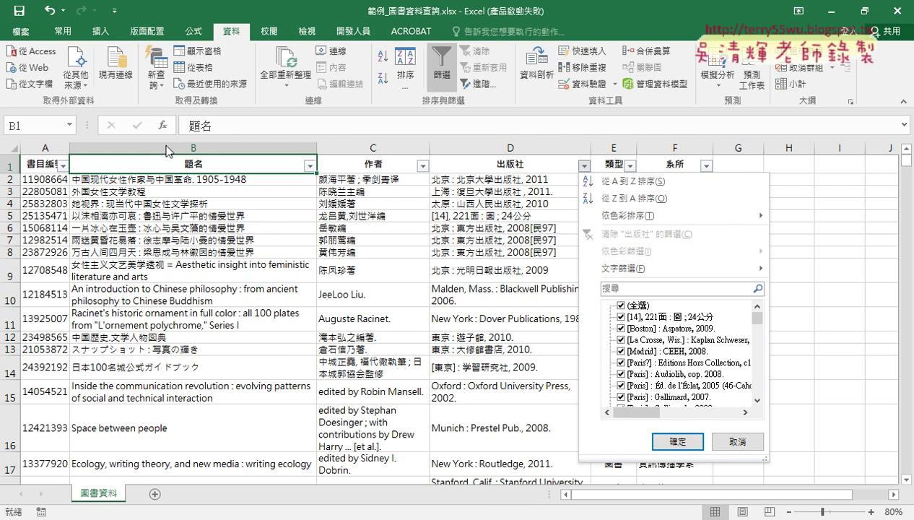
pyautogui.click(45, 166)
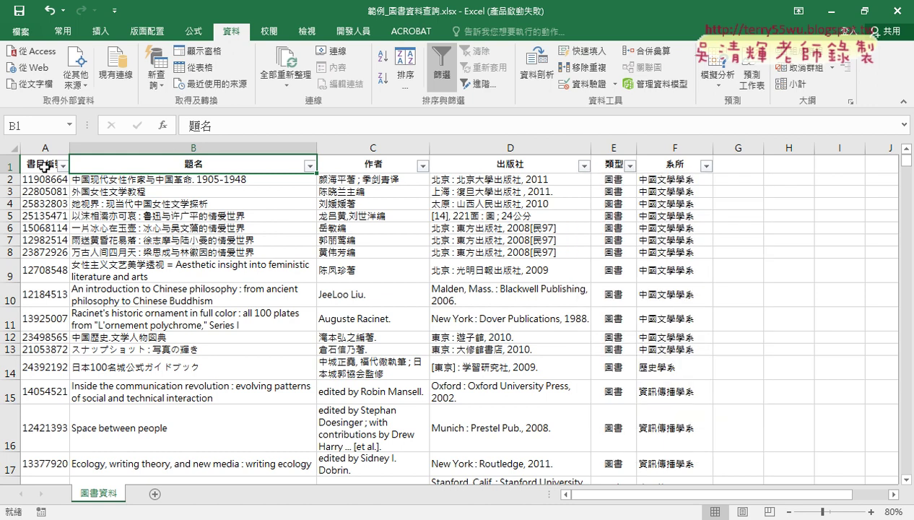
pyautogui.click(45, 165)
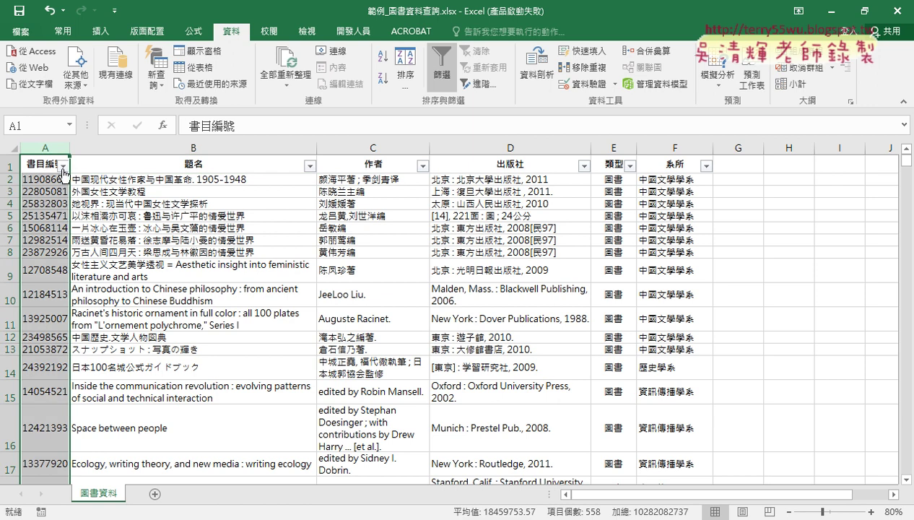
# Step: Open the filter dropdown on the 書目編號 header
pyautogui.click(64, 170)
pyautogui.click(47, 166)
pyautogui.click(35, 161)
pyautogui.click(62, 169)
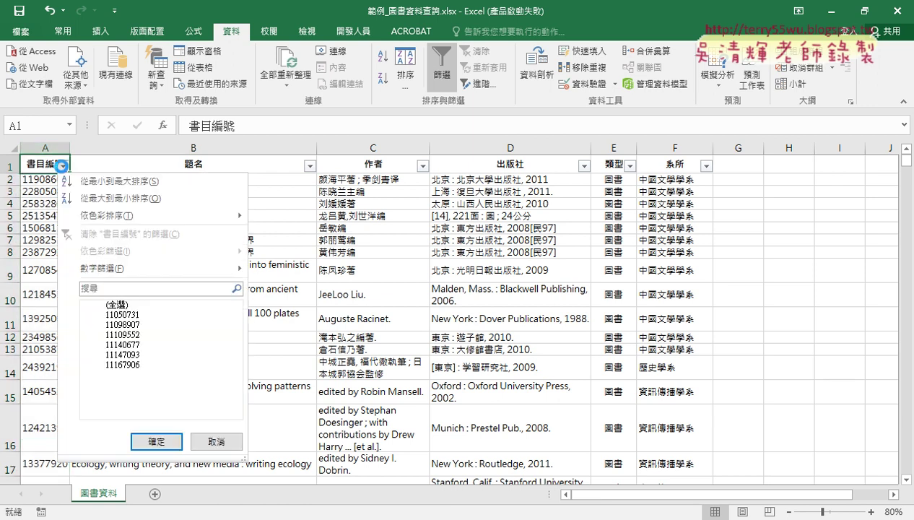
pyautogui.moveTo(108, 268)
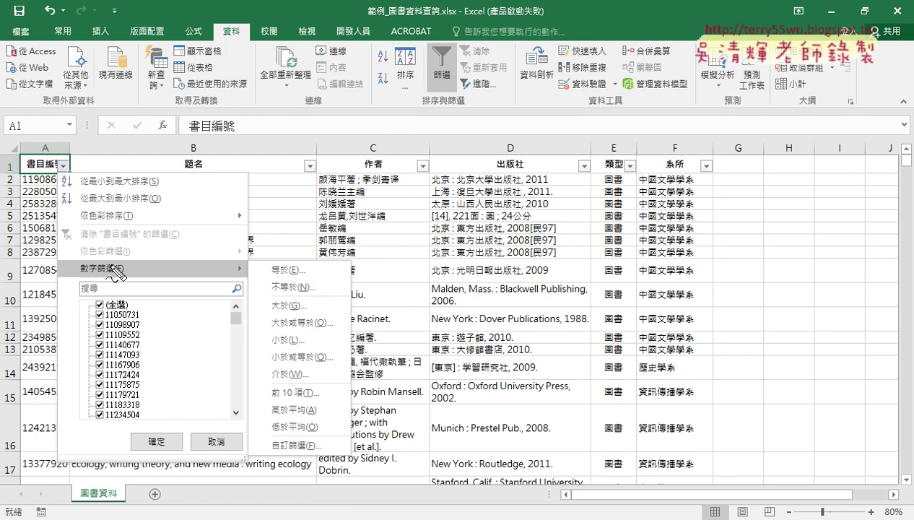
# Step: Annotate the 數字篩選 option, the A2 book number, the 等於 condition and the 書目編號 header
pyautogui.moveTo(75, 276)
pyautogui.mouseDown()
pyautogui.moveTo(130, 275)
pyautogui.moveTo(94, 273)
pyautogui.mouseUp()
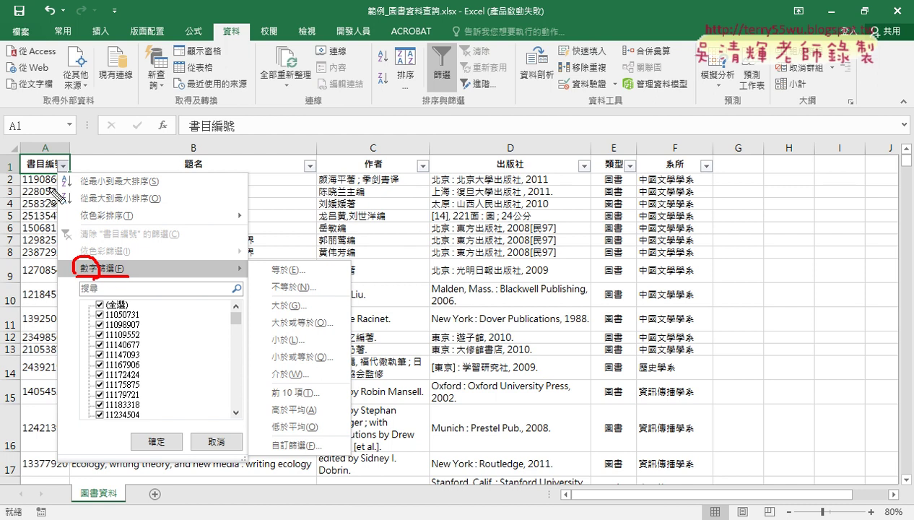
pyautogui.moveTo(53, 189)
pyautogui.mouseDown()
pyautogui.moveTo(80, 259)
pyautogui.moveTo(95, 255)
pyautogui.mouseUp()
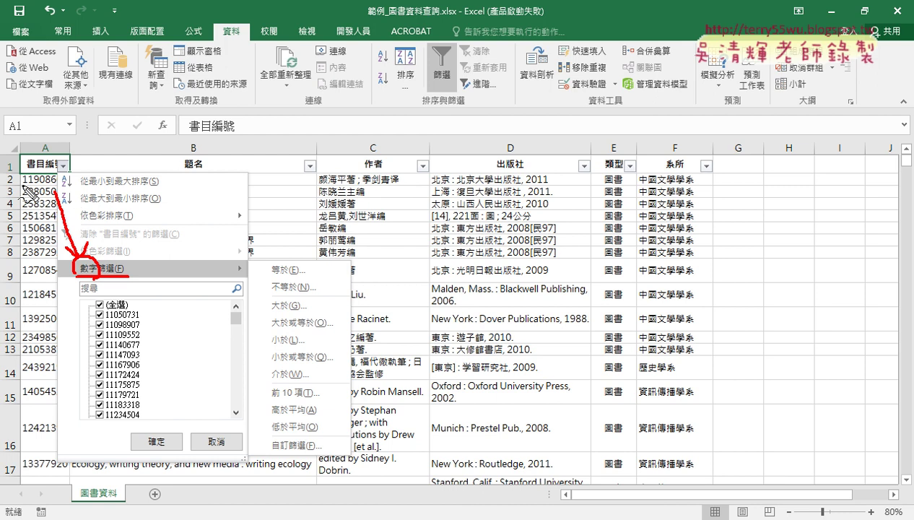
pyautogui.moveTo(24, 186); pyautogui.dragTo(65, 186)
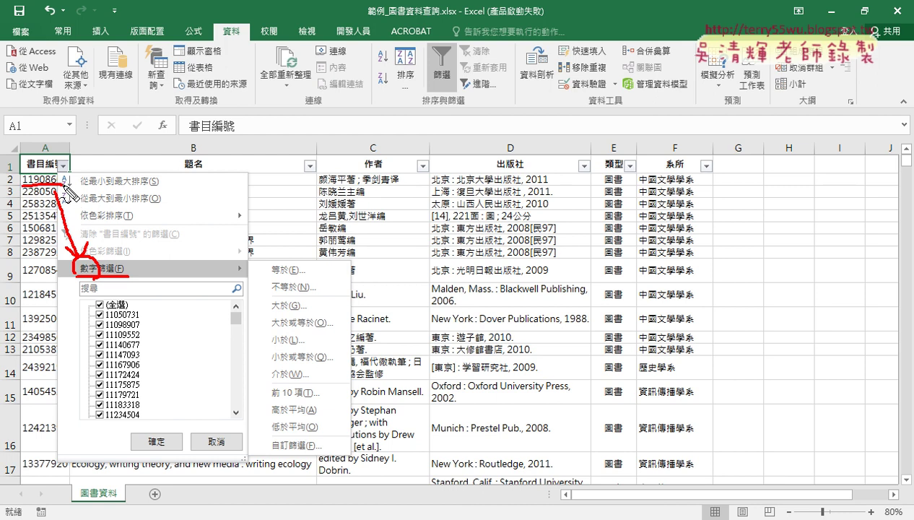
pyautogui.moveTo(270, 275)
pyautogui.mouseDown()
pyautogui.moveTo(286, 273)
pyautogui.moveTo(314, 296)
pyautogui.moveTo(293, 308)
pyautogui.mouseUp()
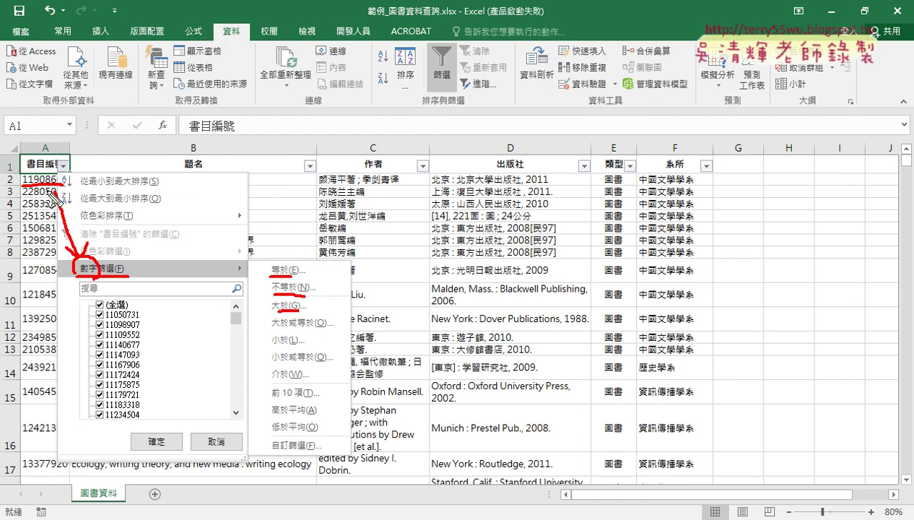
pyautogui.moveTo(21, 163)
pyautogui.mouseDown()
pyautogui.moveTo(48, 170)
pyautogui.moveTo(55, 189)
pyautogui.mouseUp()
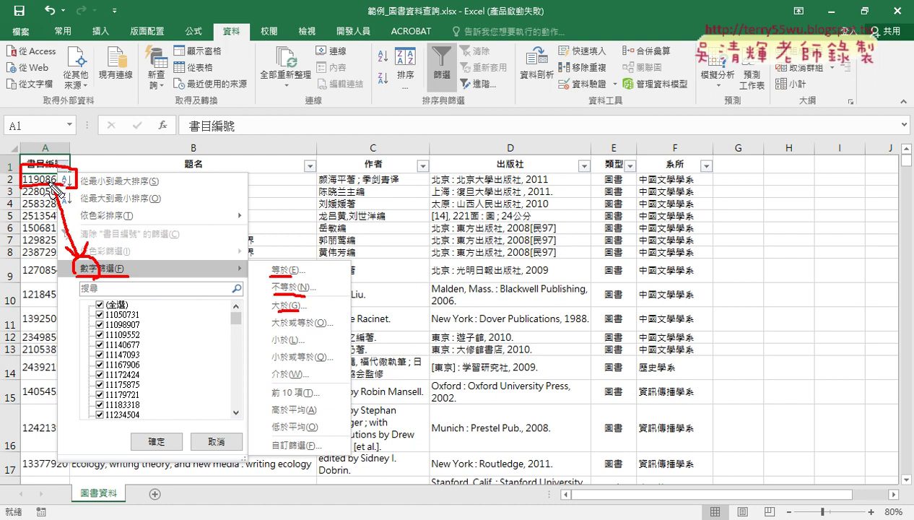
# Step: Close the number-filter menu, switch AutoFilter off, and box the empty columns G–H
pyautogui.press('Escape')
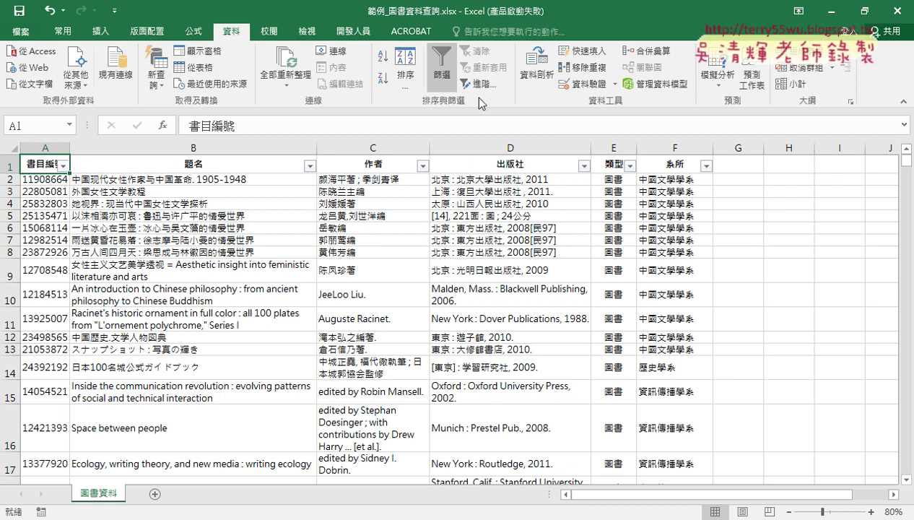
pyautogui.click(441, 68)
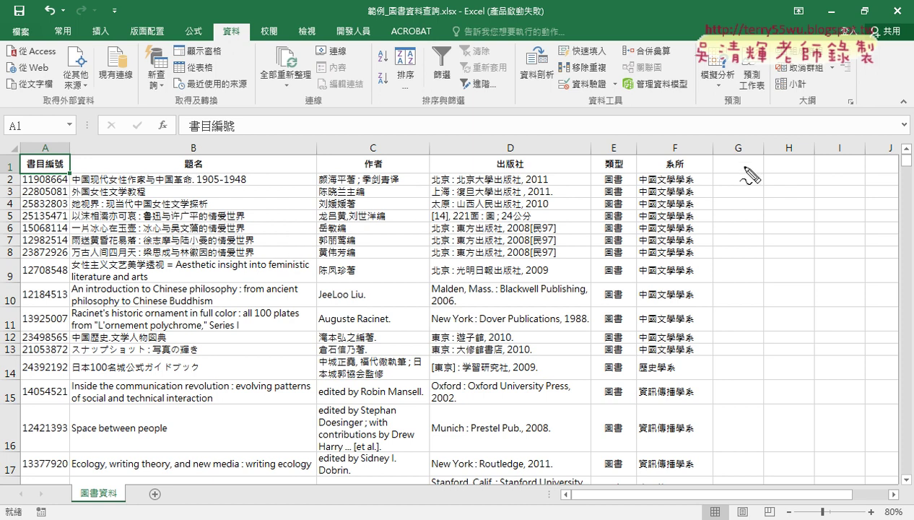
pyautogui.moveTo(738, 164)
pyautogui.mouseDown()
pyautogui.moveTo(738, 189)
pyautogui.moveTo(815, 191)
pyautogui.mouseUp()
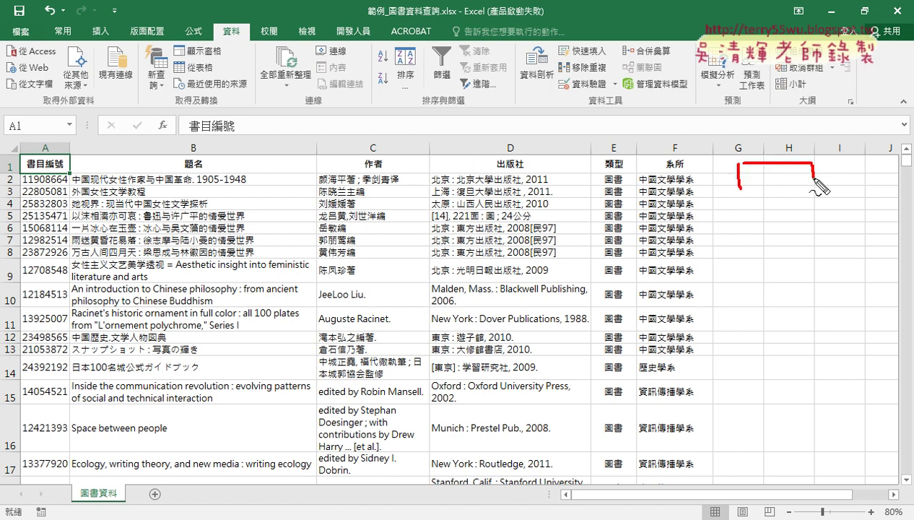
pyautogui.moveTo(743, 189); pyautogui.dragTo(815, 193)
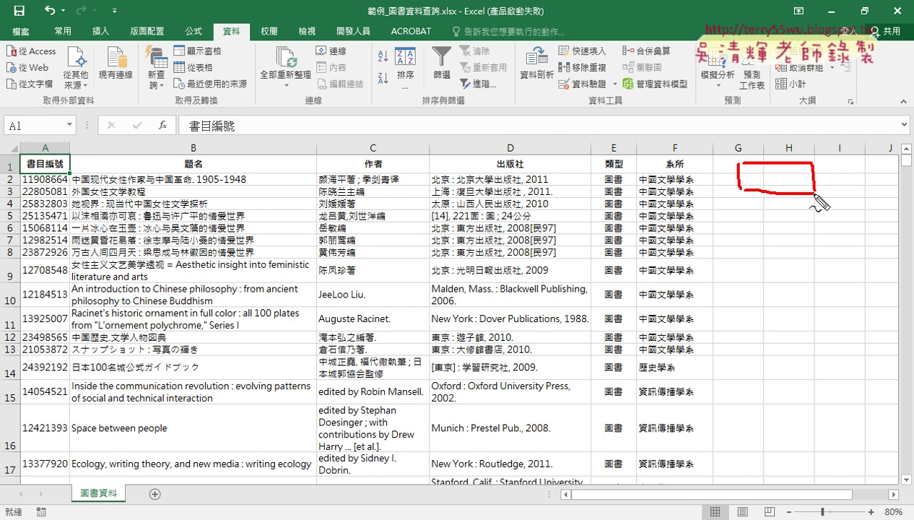
# Step: Underline the 題名, 作者, 出版社, 類型 and 系所 headers, then clear the annotations
pyautogui.moveTo(213, 145); pyautogui.dragTo(226, 174)
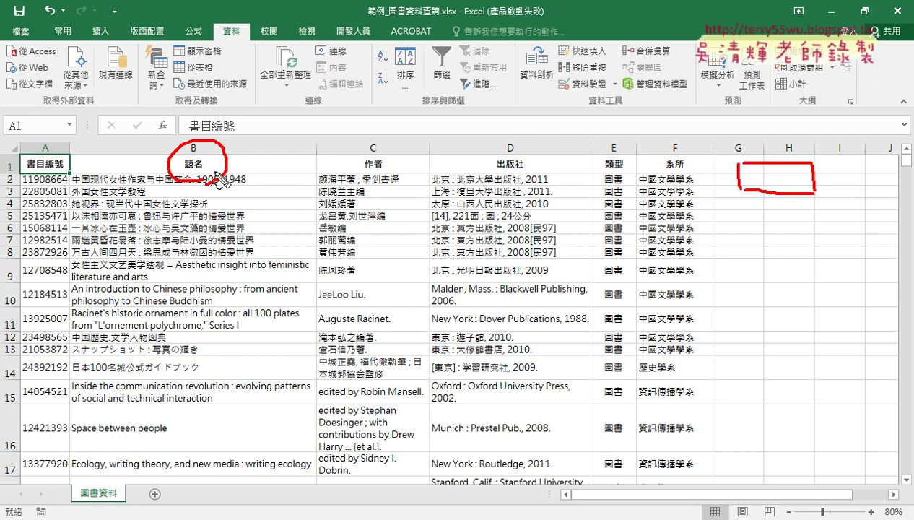
pyautogui.moveTo(185, 172); pyautogui.dragTo(204, 171)
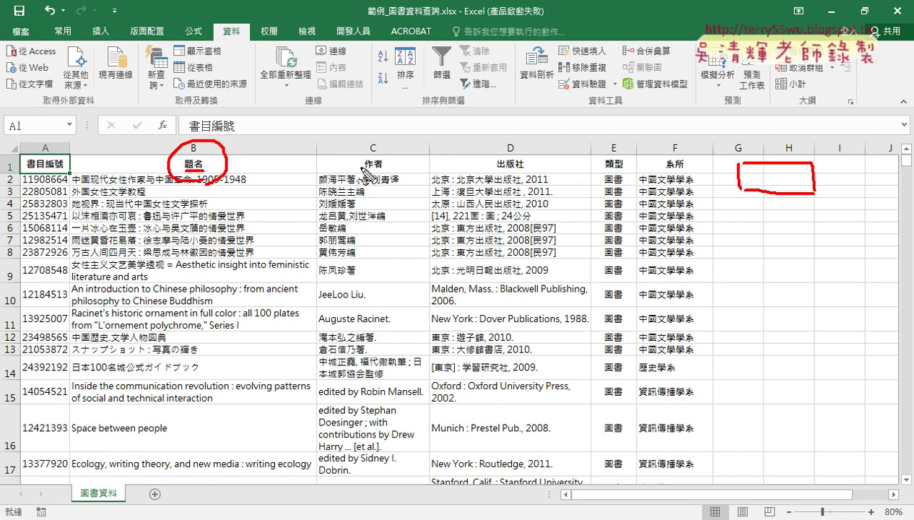
pyautogui.moveTo(366, 172); pyautogui.dragTo(384, 171)
pyautogui.moveTo(496, 172); pyautogui.dragTo(523, 171)
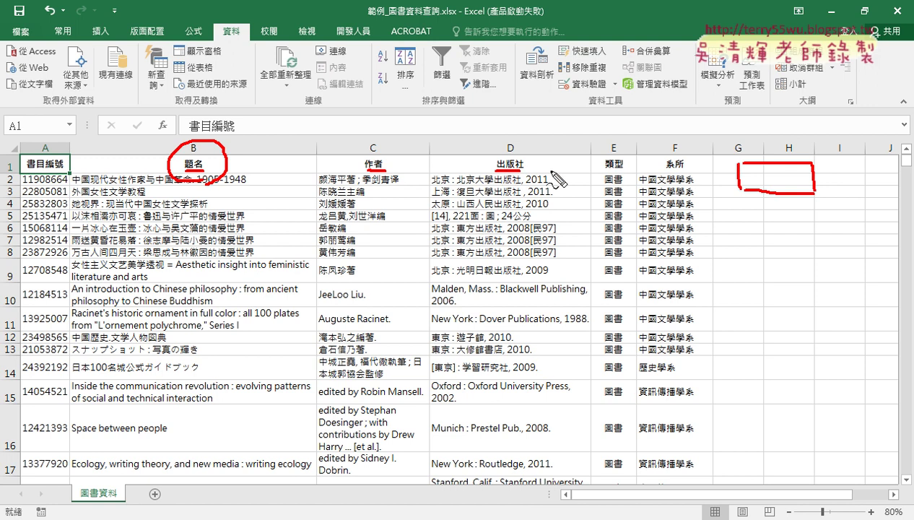
pyautogui.moveTo(602, 169); pyautogui.dragTo(685, 168)
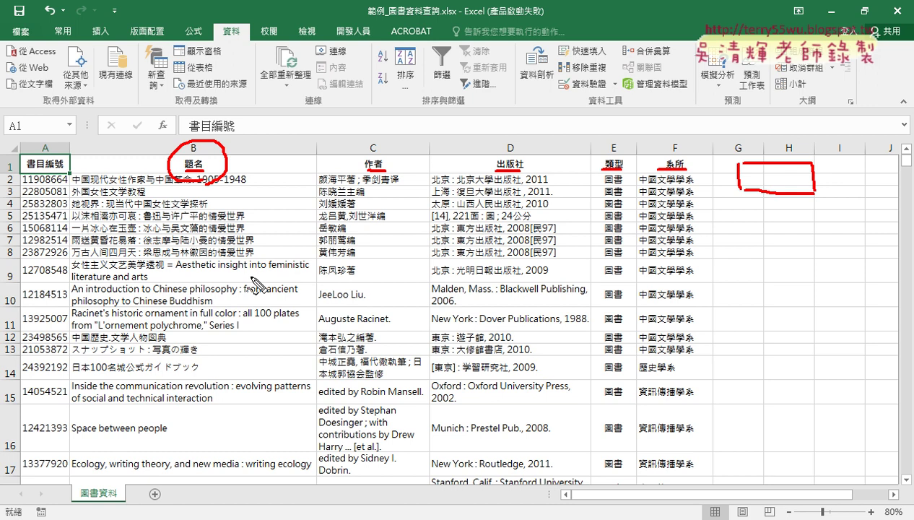
pyautogui.press('Escape')
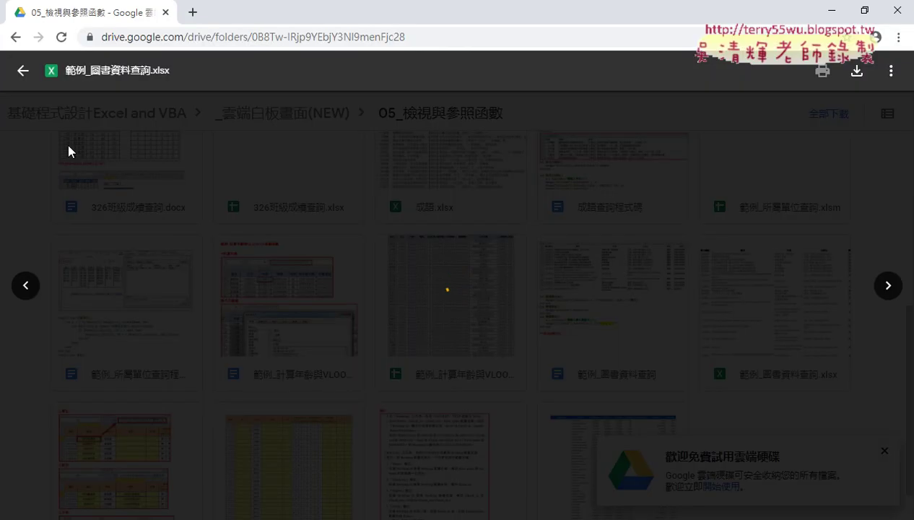
# Step: Return to the 05_檢視與參照函數 folder and reopen the 範例_圖書資料查詢.xlsx preview
pyautogui.click(21, 71)
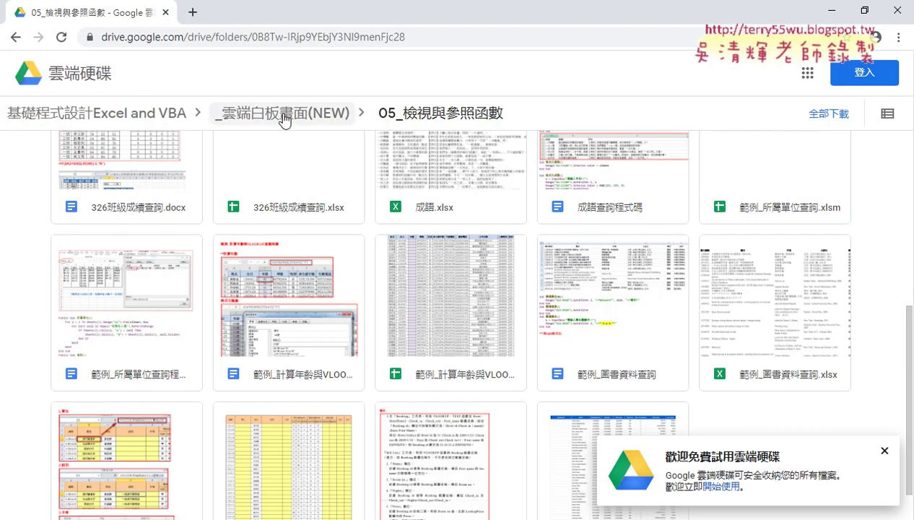
pyautogui.click(283, 113)
pyautogui.doubleClick(781, 204)
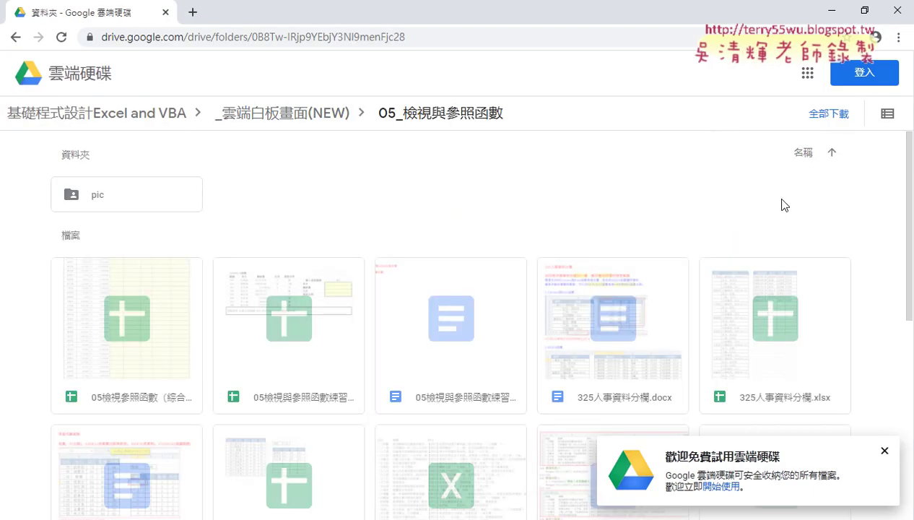
pyautogui.scroll(-3, 778, 247)
pyautogui.scroll(-2, 777, 249)
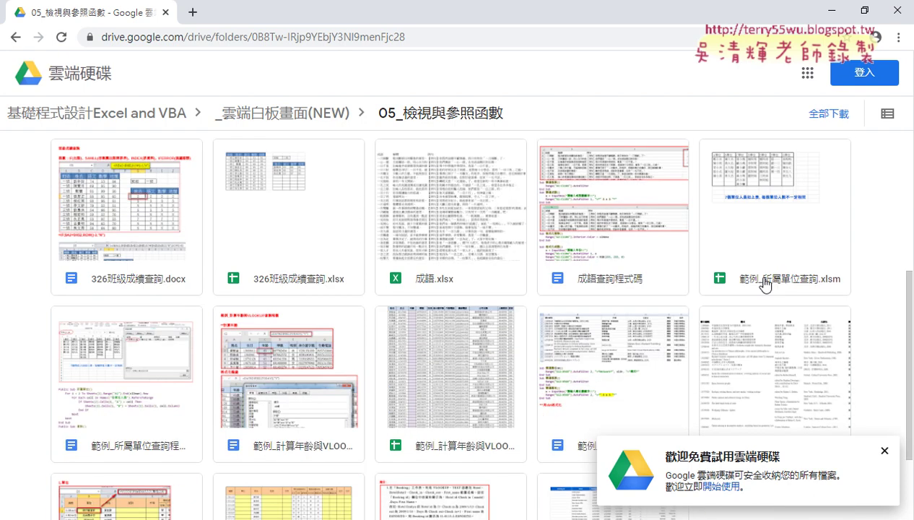
pyautogui.scroll(-1, 774, 290)
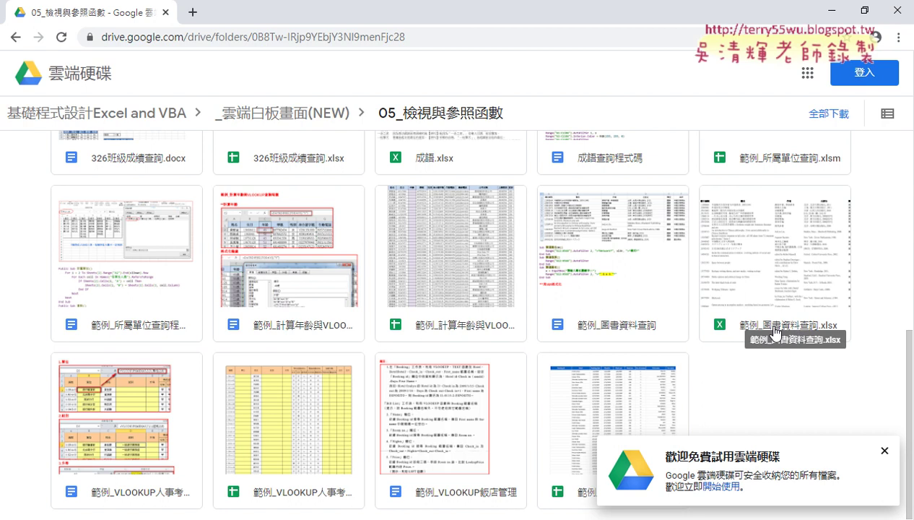
pyautogui.doubleClick(782, 309)
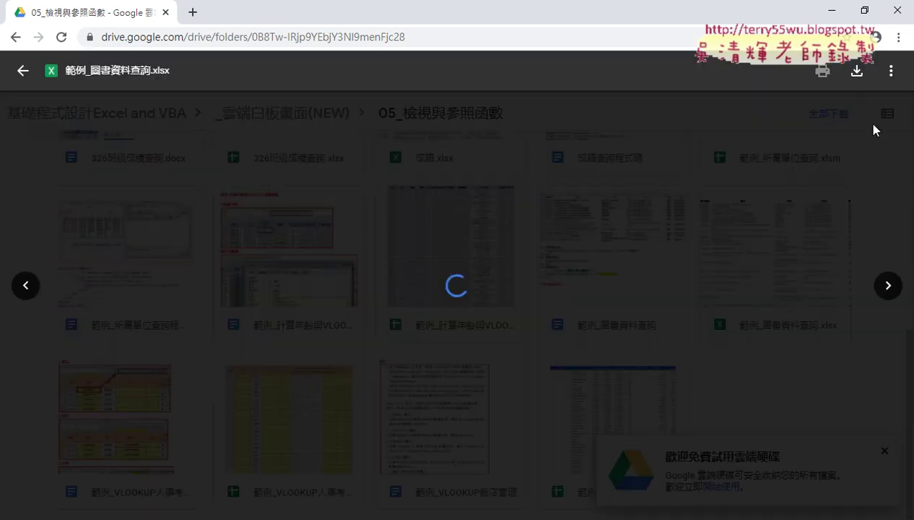
# Step: Turn AutoFilter back on for the book list from the 題名 header
pyautogui.click(827, 11)
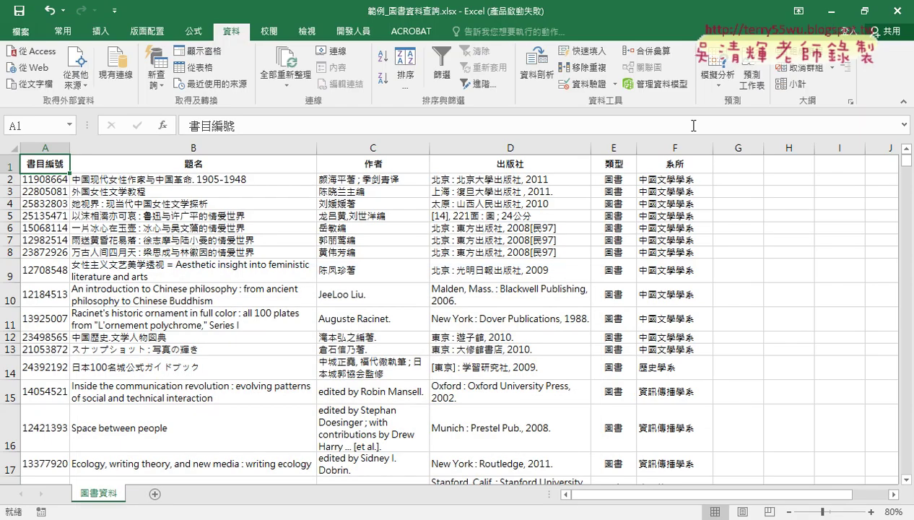
pyautogui.click(240, 163)
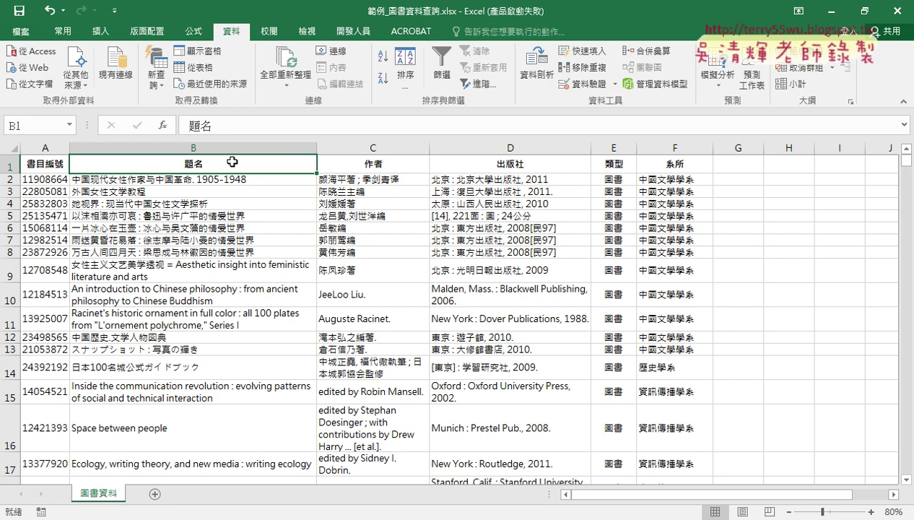
pyautogui.click(442, 64)
# Step: Start a custom 數字篩選 '等於' (equals) filter on the 書目編號 column
pyautogui.click(310, 166)
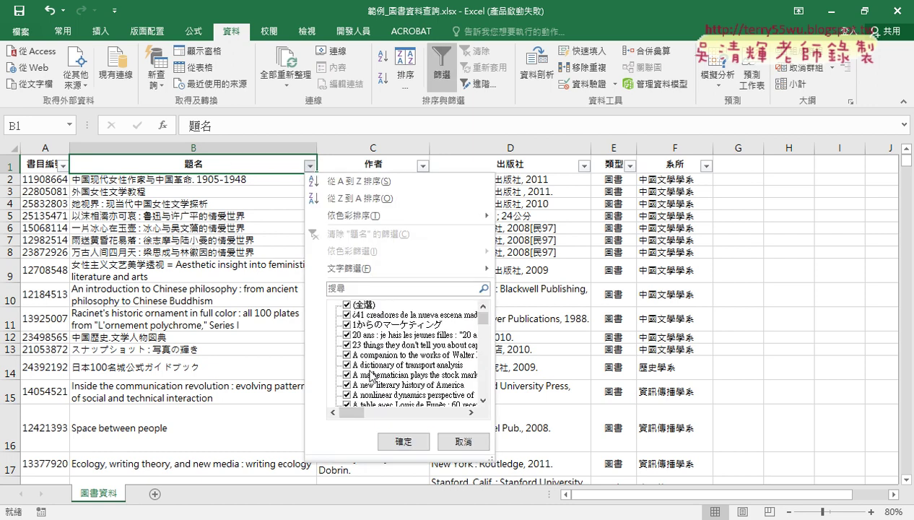
pyautogui.moveTo(400, 268)
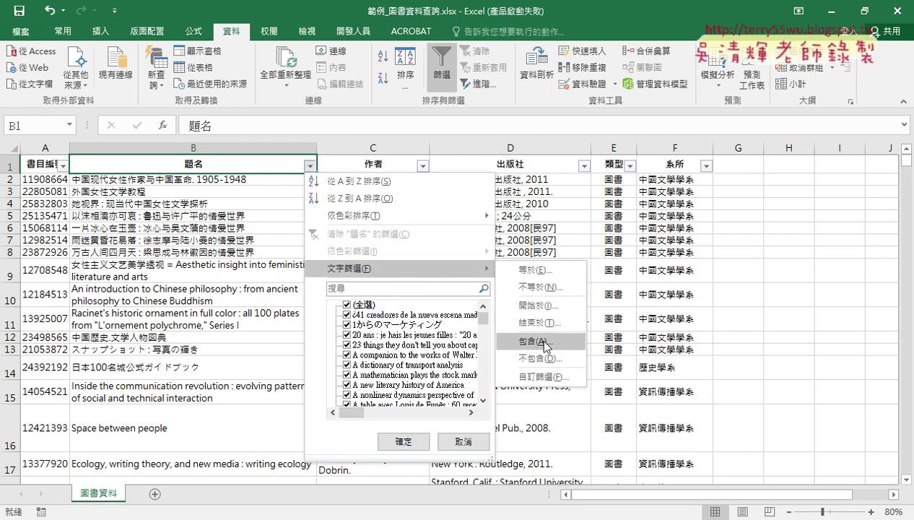
pyautogui.click(64, 166)
pyautogui.click(64, 166)
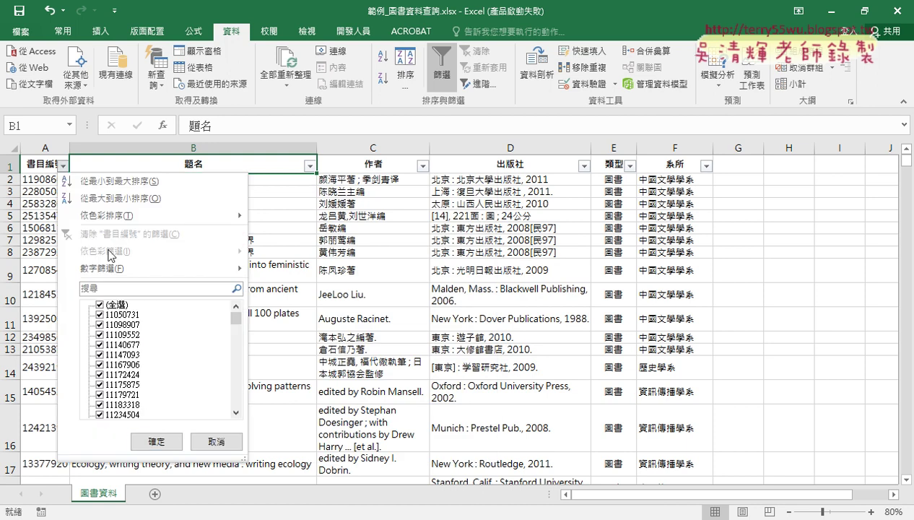
pyautogui.moveTo(151, 268)
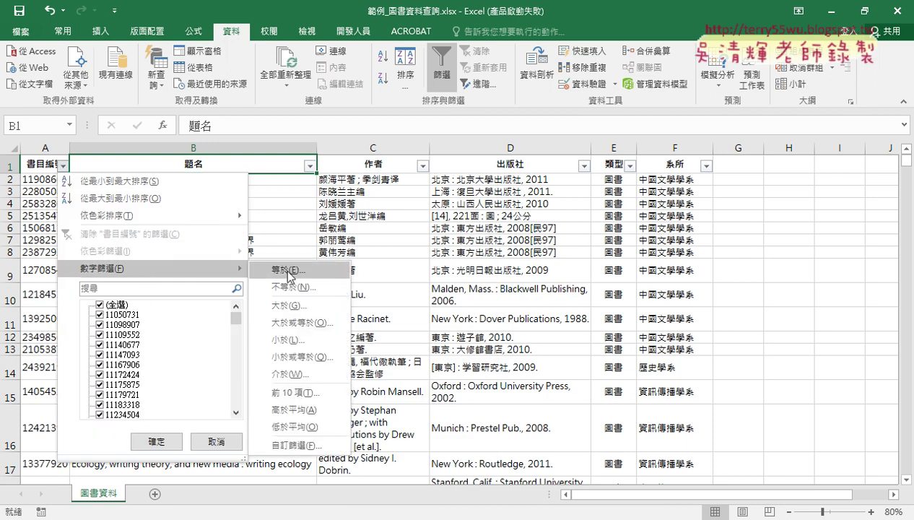
pyautogui.click(288, 270)
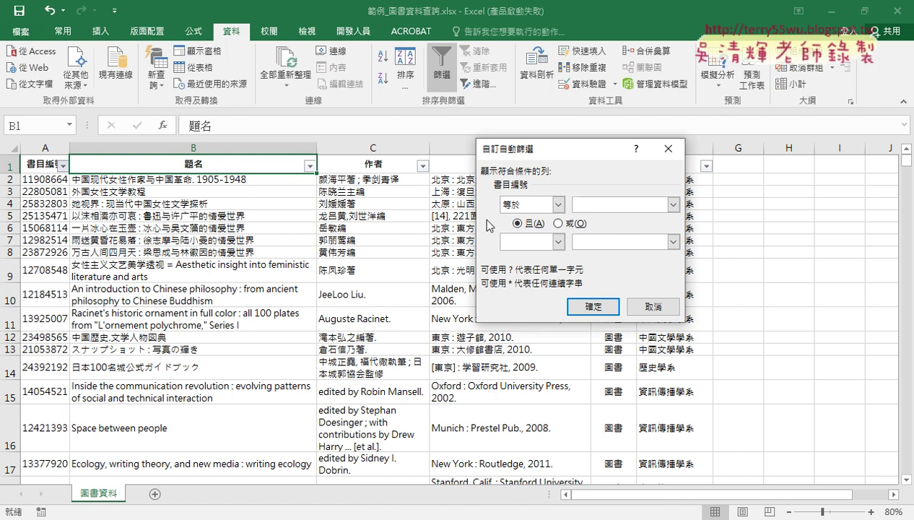
# Step: Filter 書目編號 to equal 12184513, leaving 1 of 557 records shown
pyautogui.write('121')
pyautogui.write('84')
pyautogui.write('513')
pyautogui.click(594, 306)
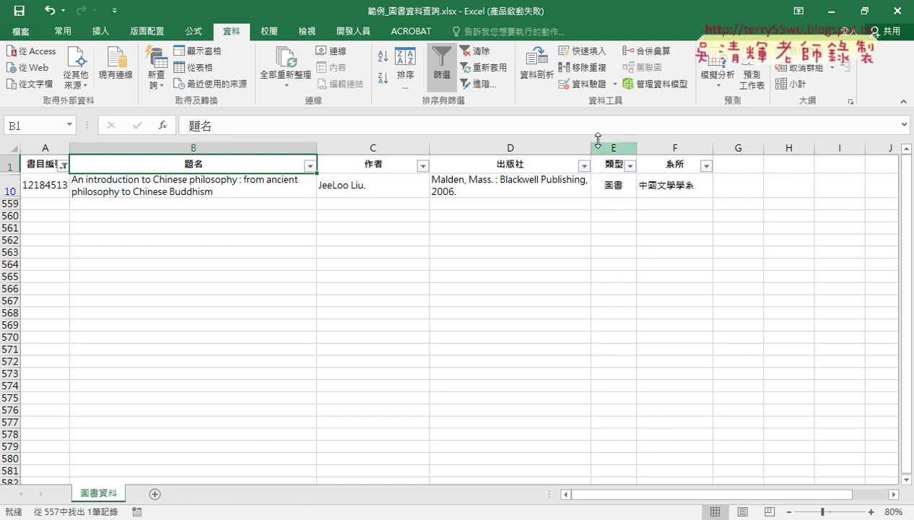
# Step: Switch off 資料 > 篩選 so the full book list returns without header arrows
pyautogui.click(444, 78)
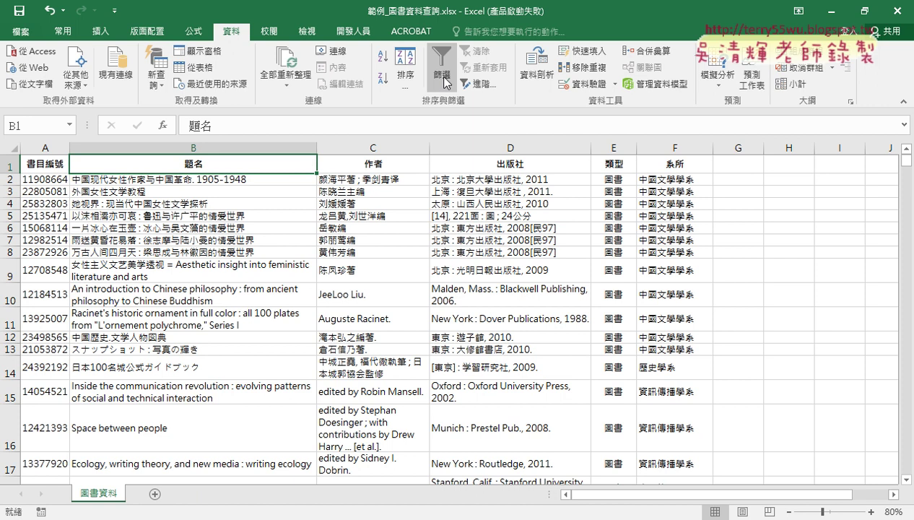